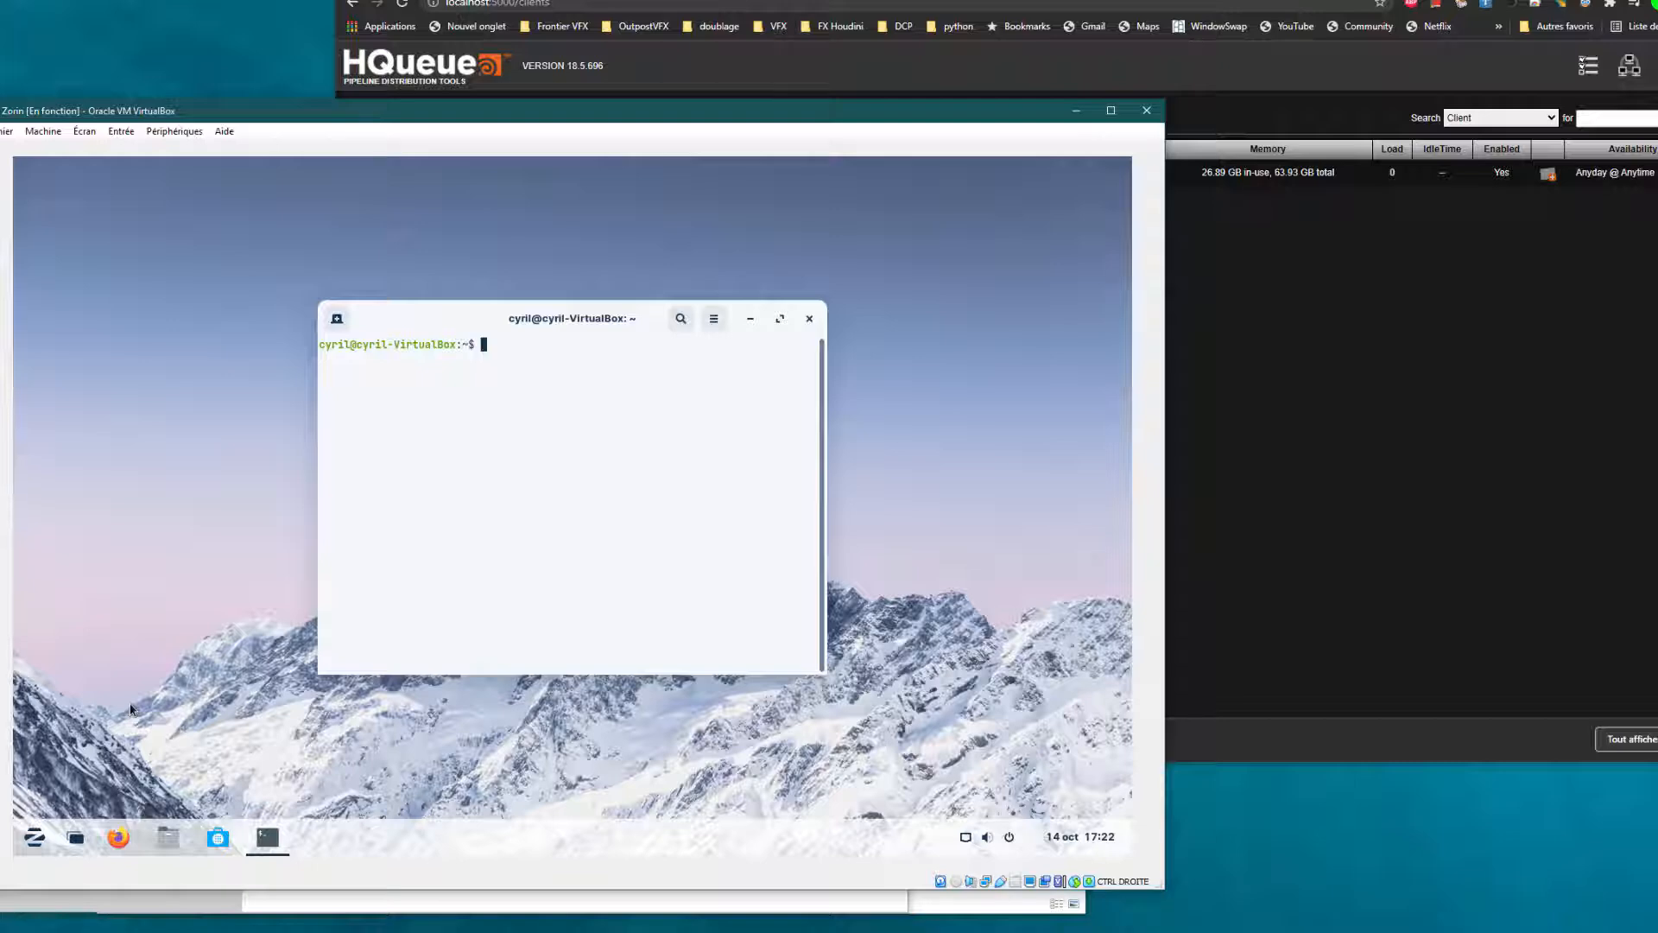
List the home folder, change into the hqclient directory and list its files
{"action": "type", "text": "ls"}
{"action": "key", "text": "Return"}
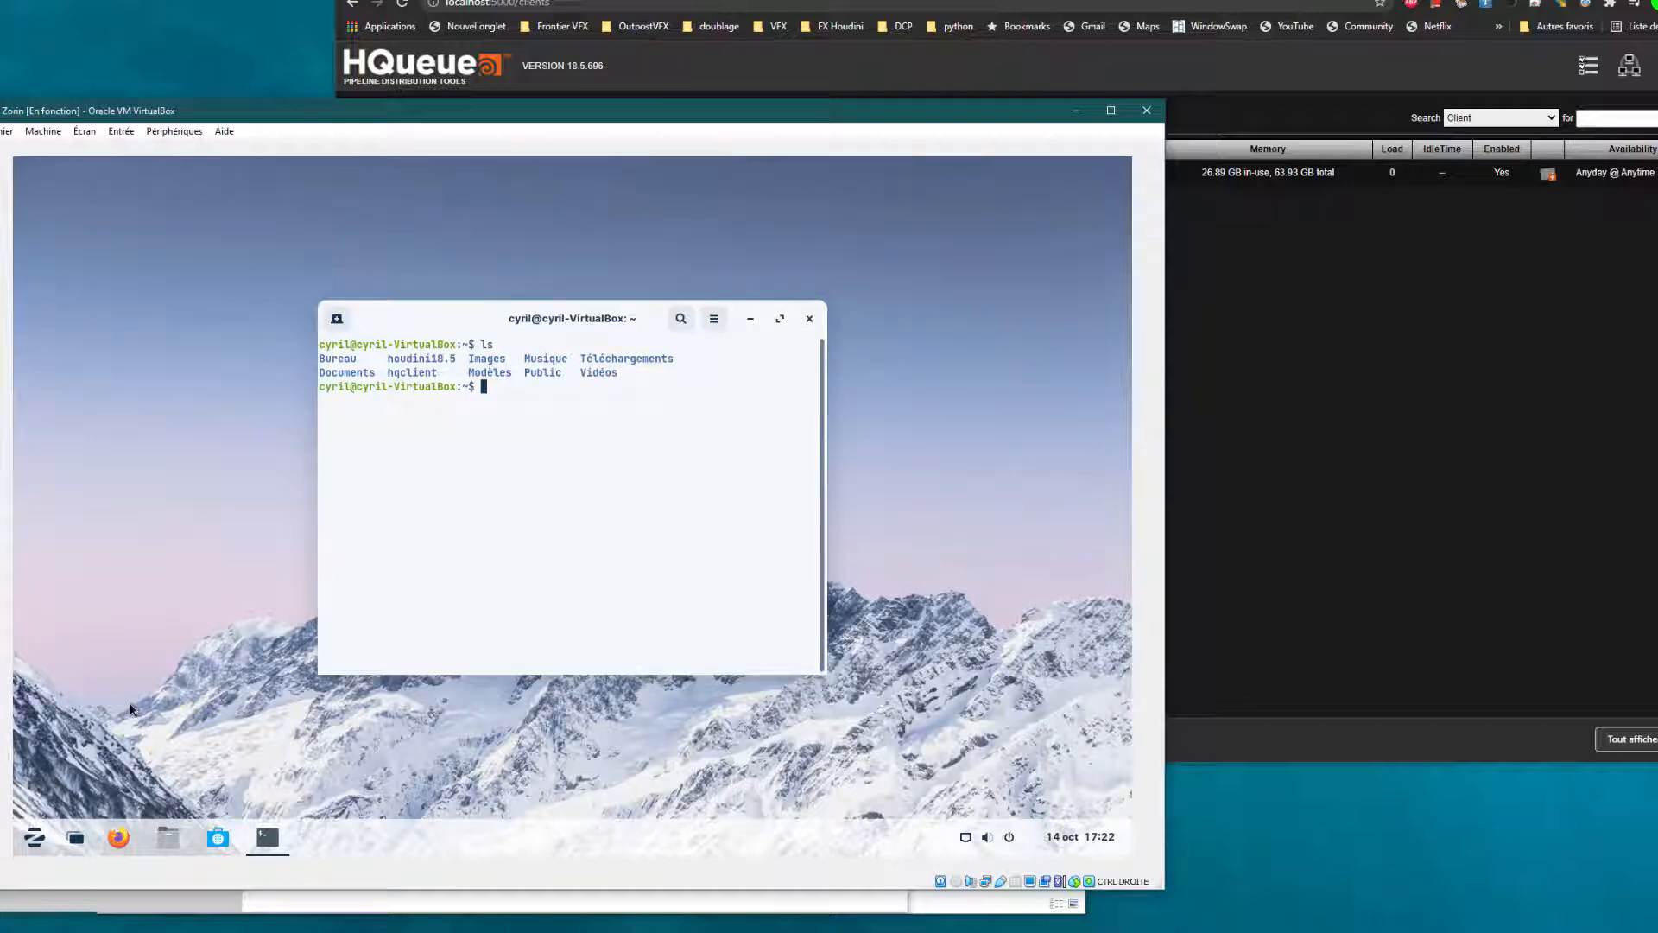
{"action": "type", "text": "cd hqc"}
{"action": "key", "text": "Tab"}
{"action": "key", "text": "Return"}
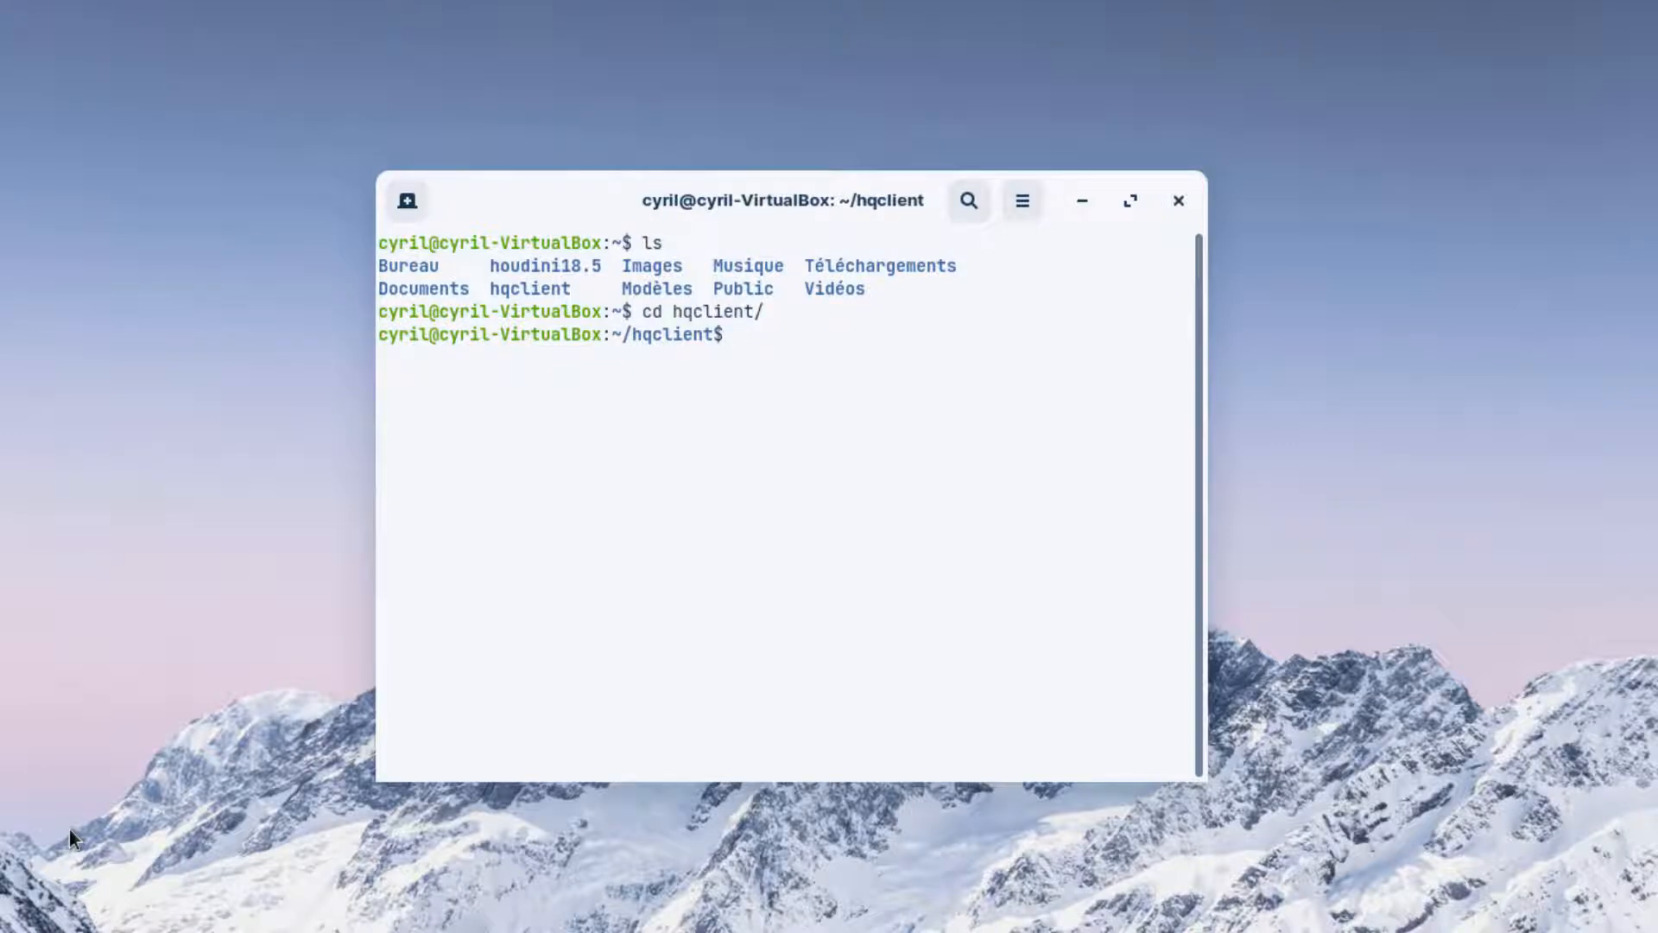
{"action": "type", "text": "ls"}
{"action": "key", "text": "Return"}
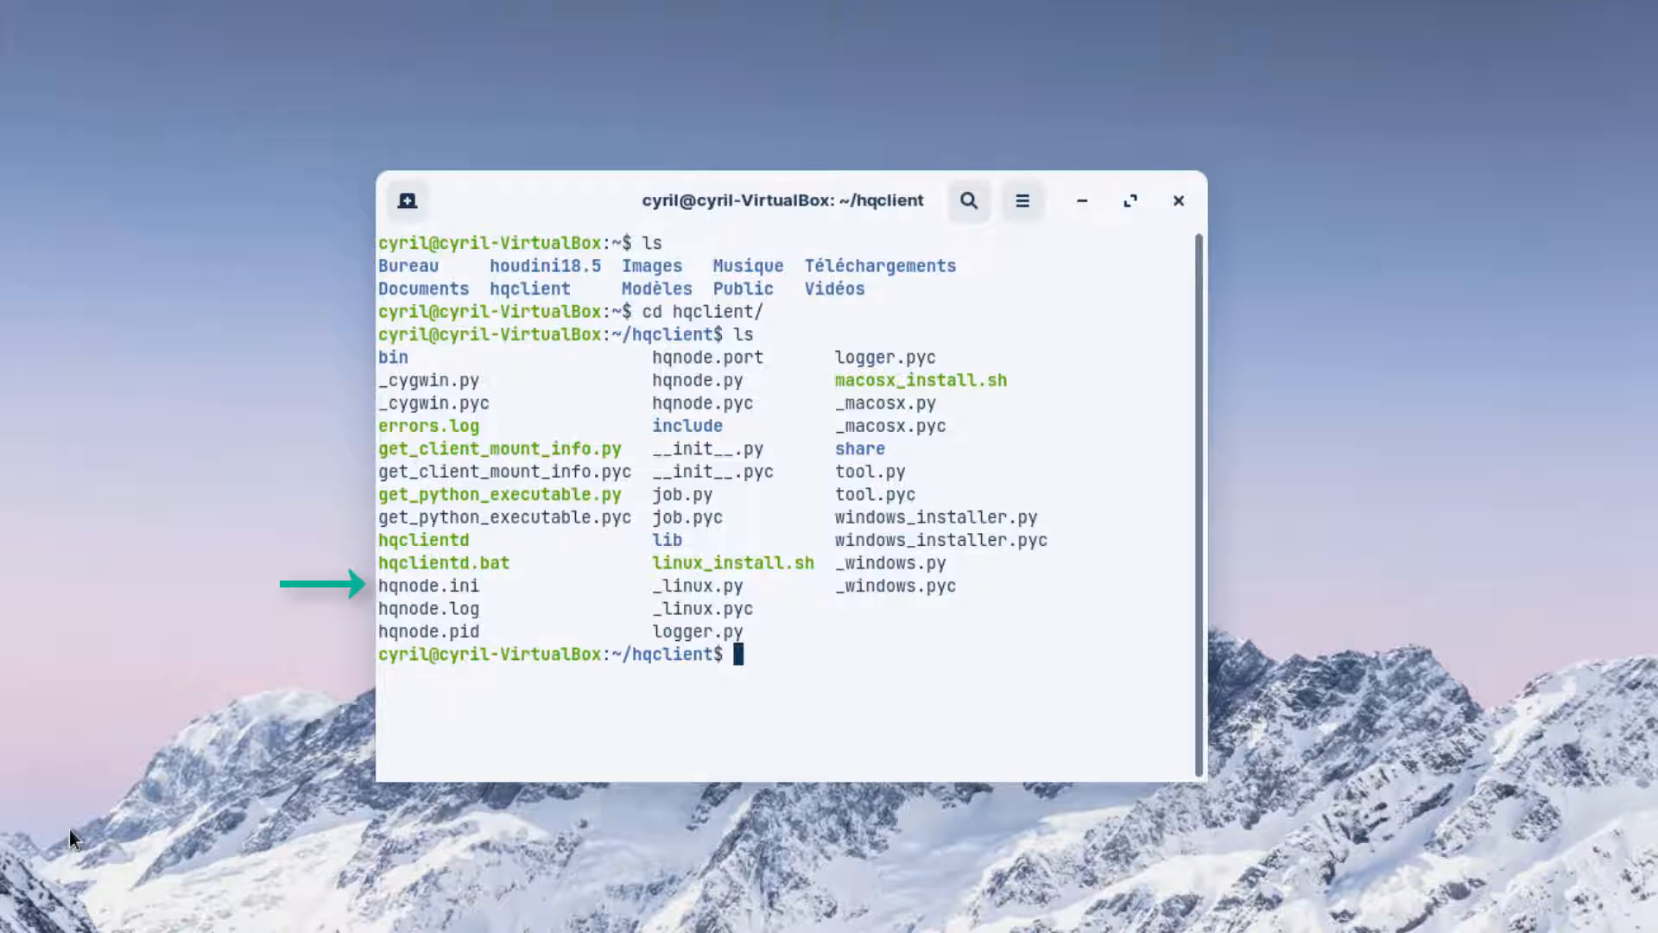
Try to open hqnode.ini in vim
{"action": "type", "text": "vim h"}
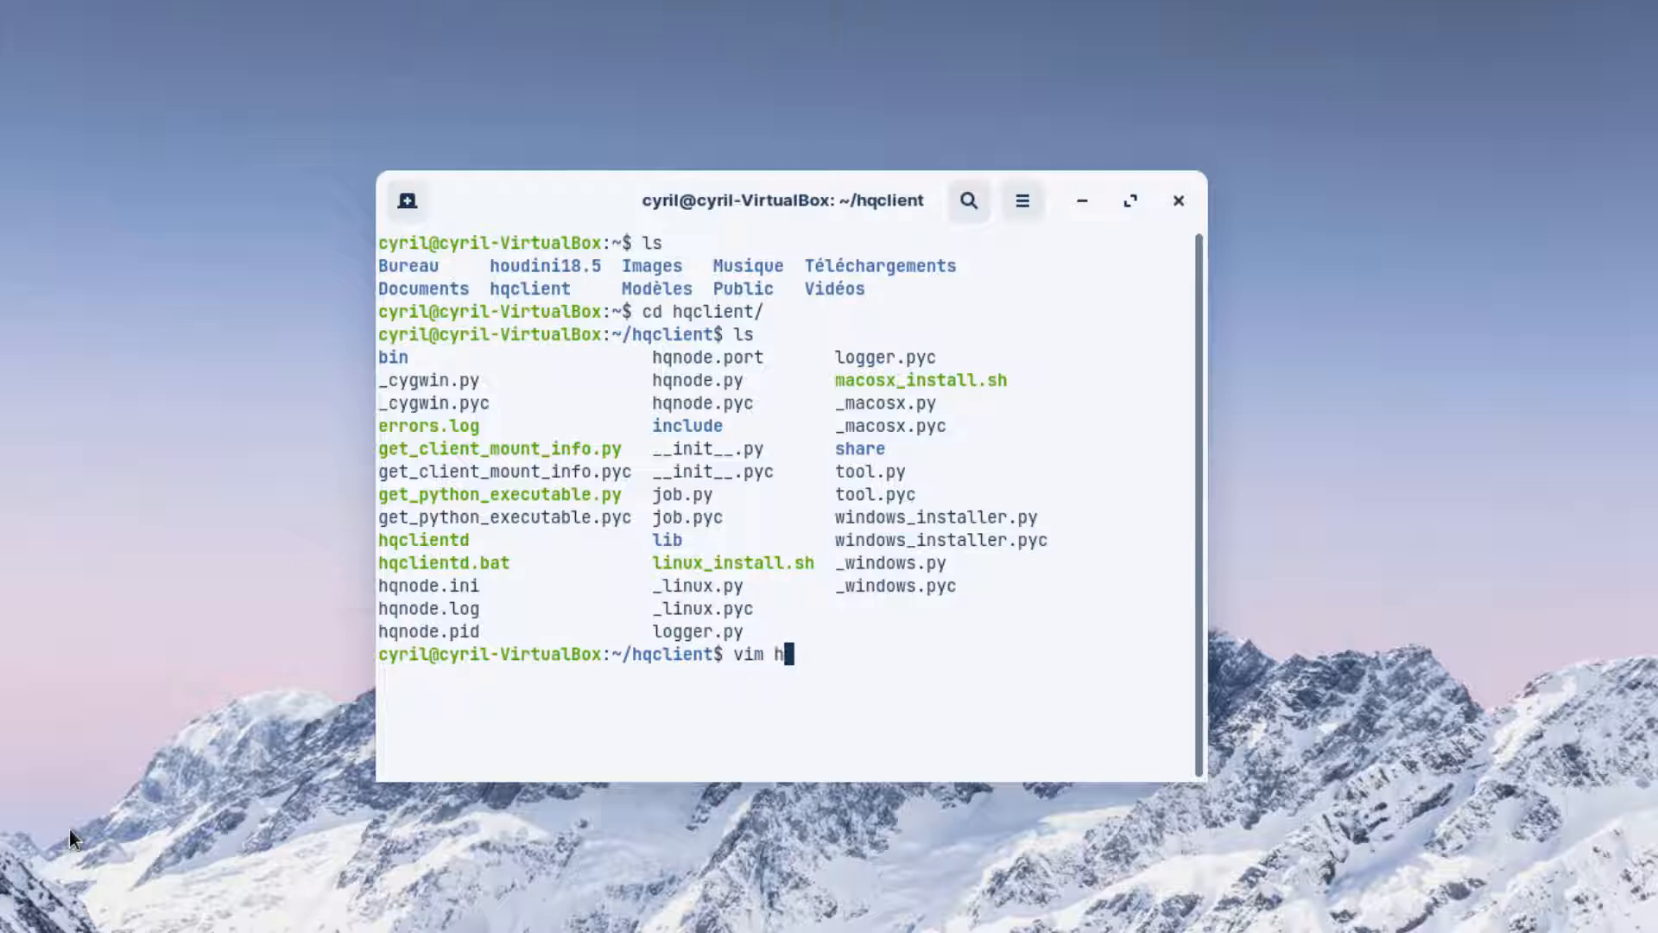
{"action": "type", "text": "qnode.ini"}
{"action": "key", "text": "Return"}
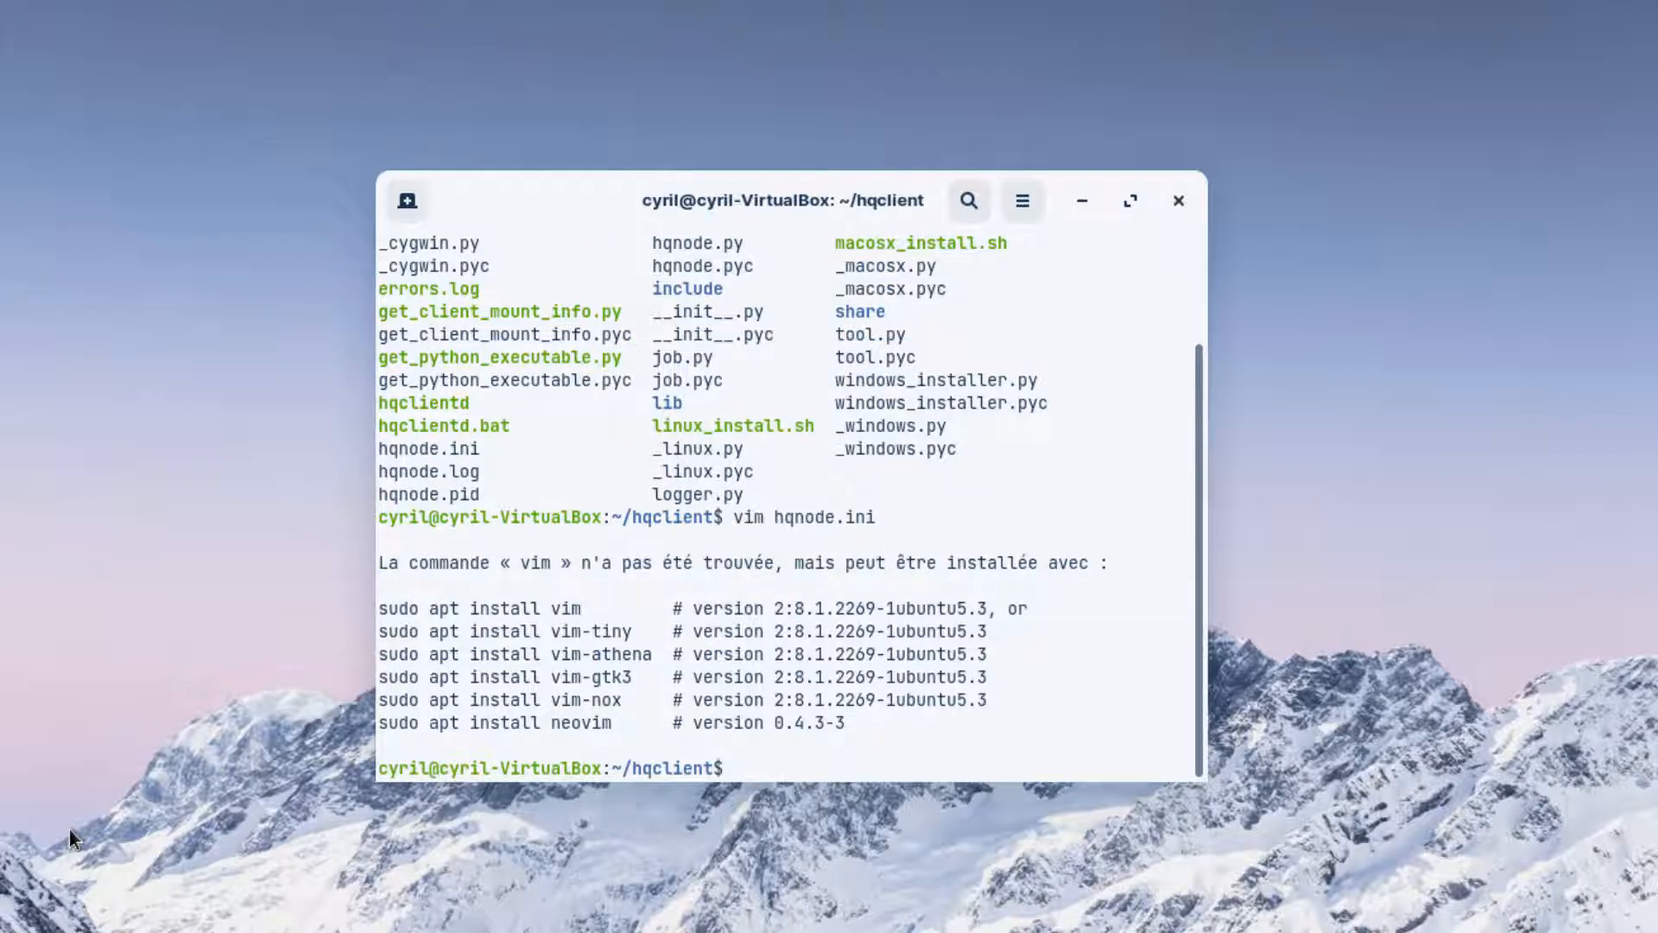
Install the vim package with sudo apt, entering the account password and accepting the installation
{"action": "type", "text": "sudo apt install "}
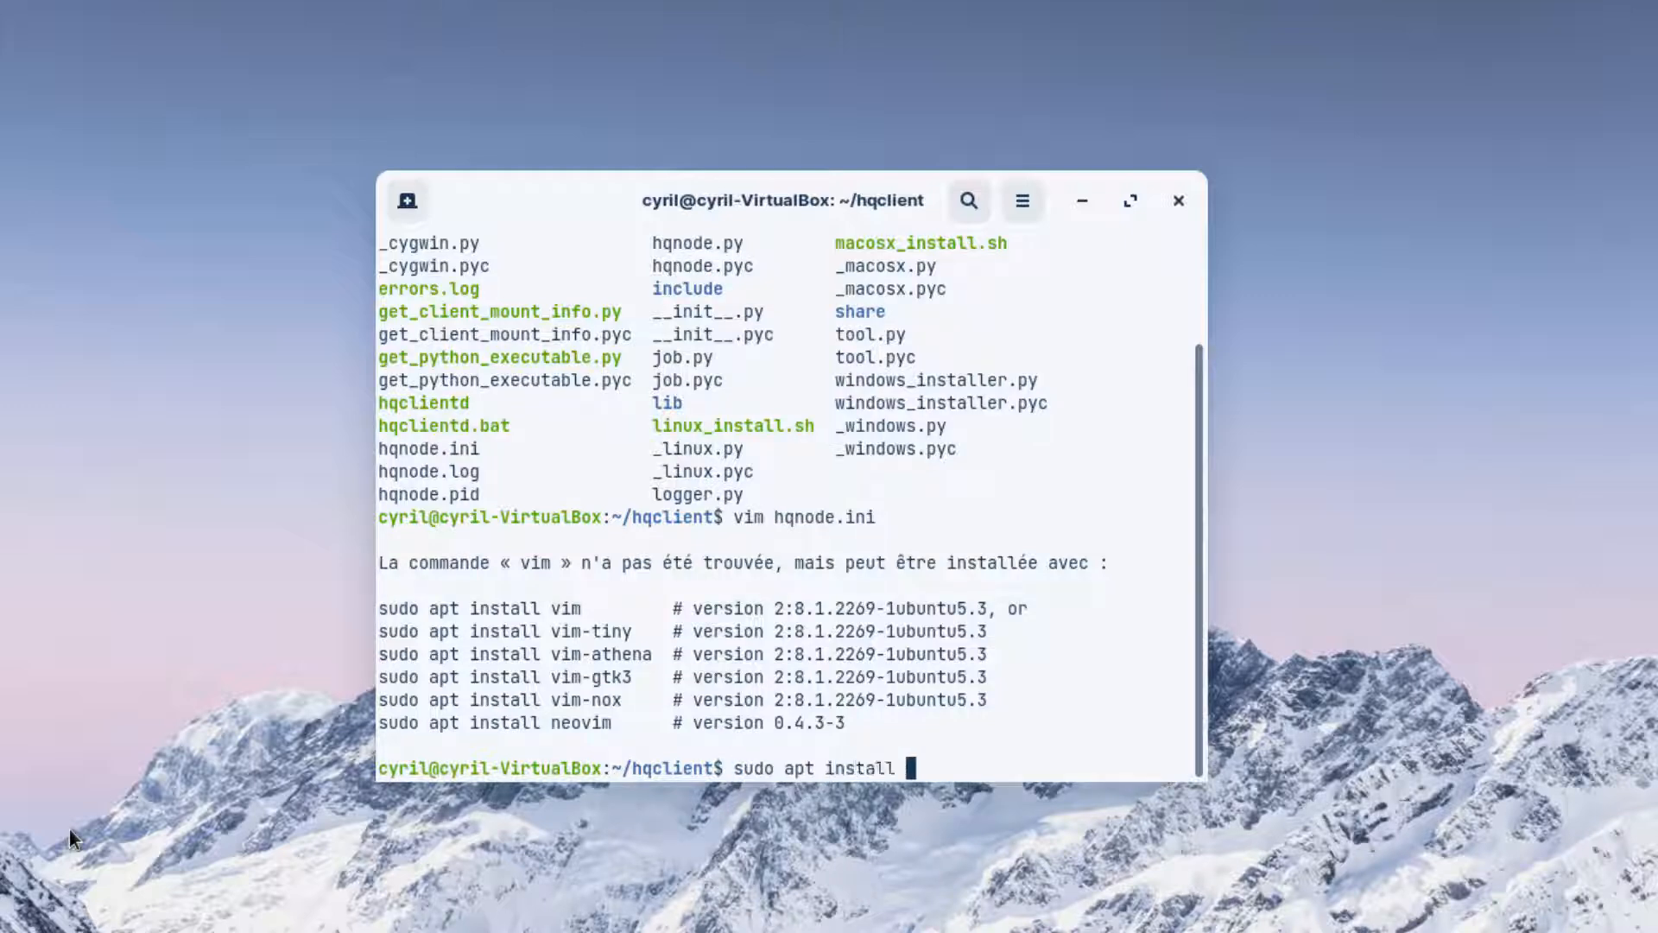
{"action": "type", "text": "vim"}
{"action": "key", "text": "Return"}
{"action": "type", "text": "***"}
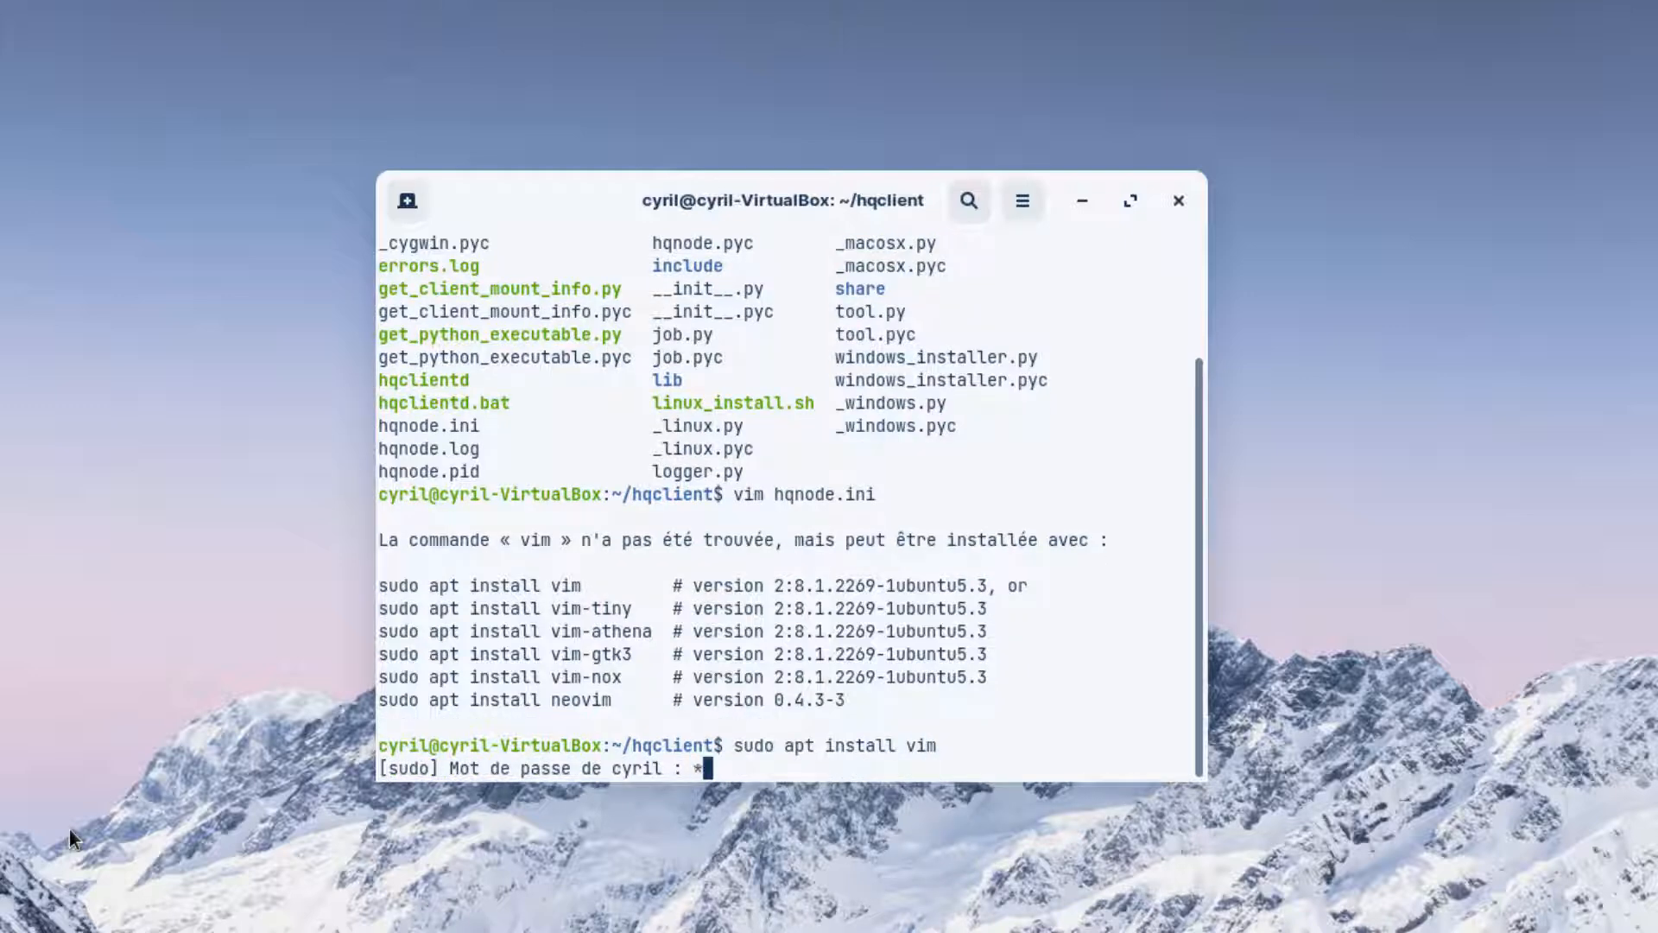
{"action": "type", "text": "*********"}
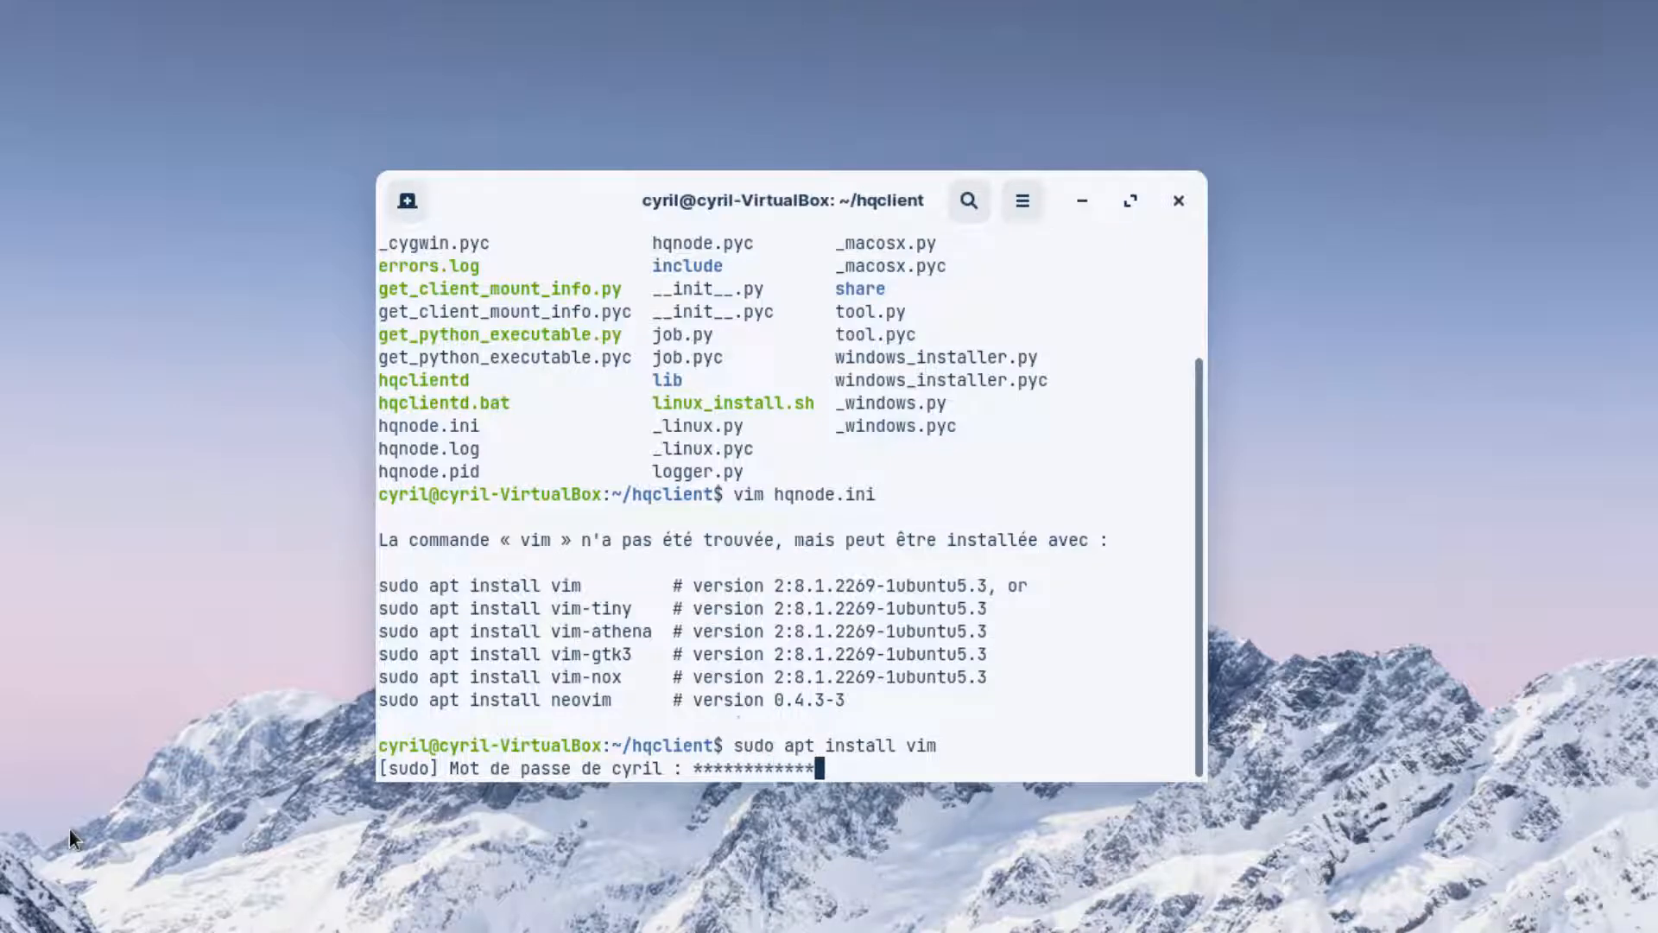
{"action": "key", "text": "Return"}
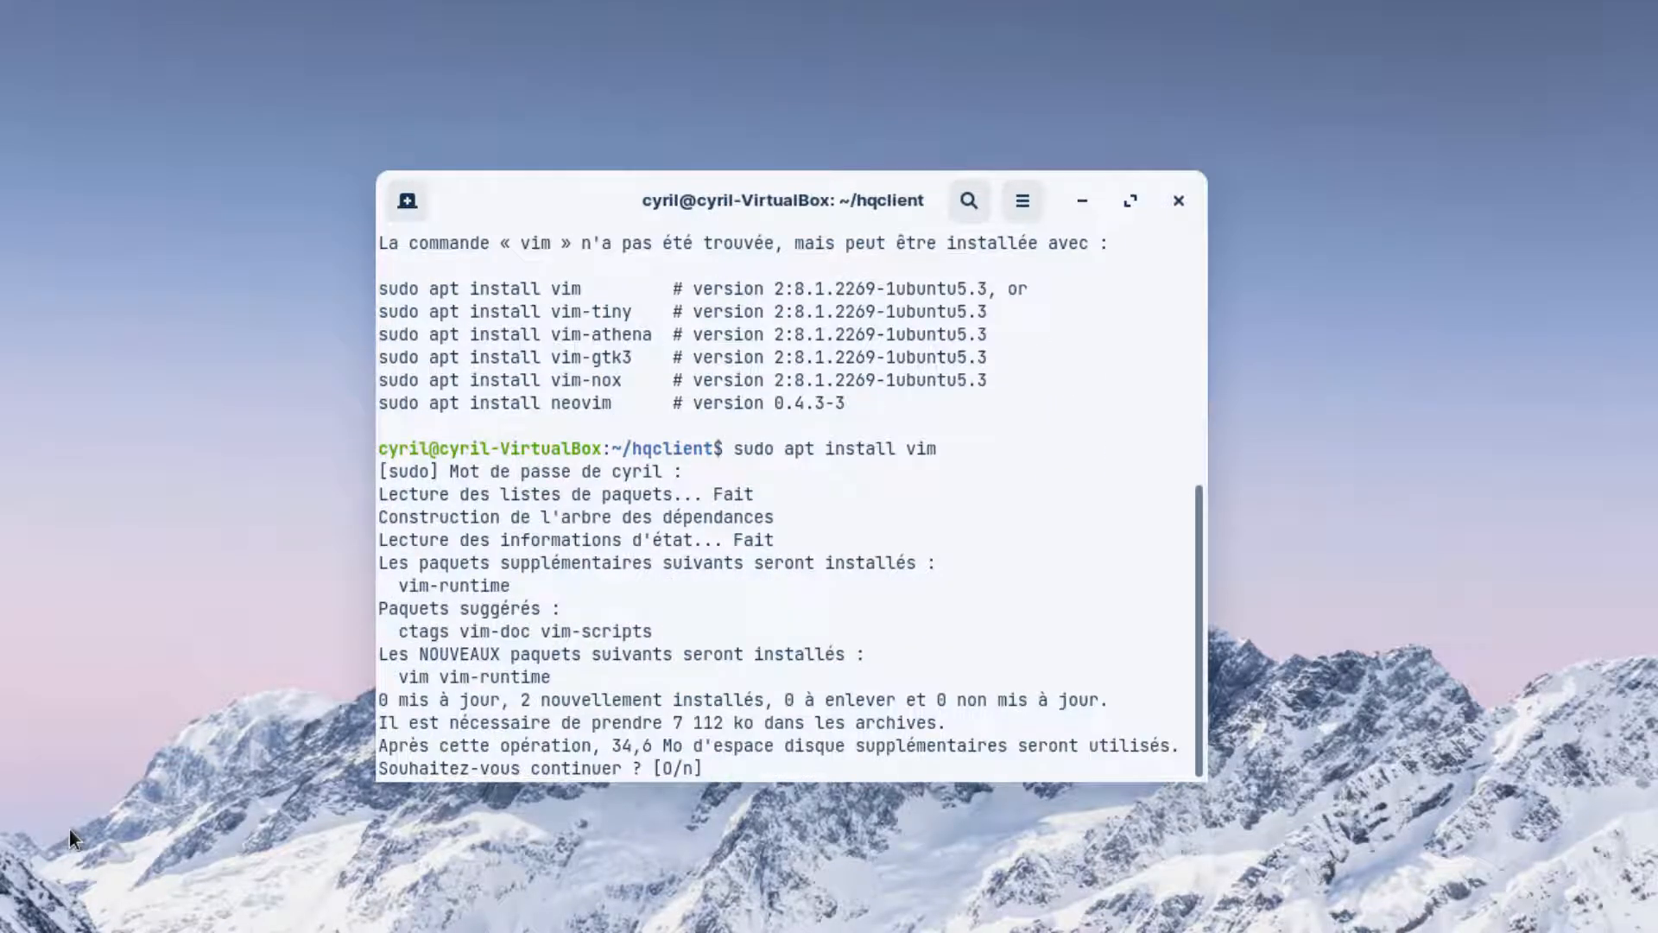
{"action": "type", "text": "O"}
{"action": "key", "text": "Return"}
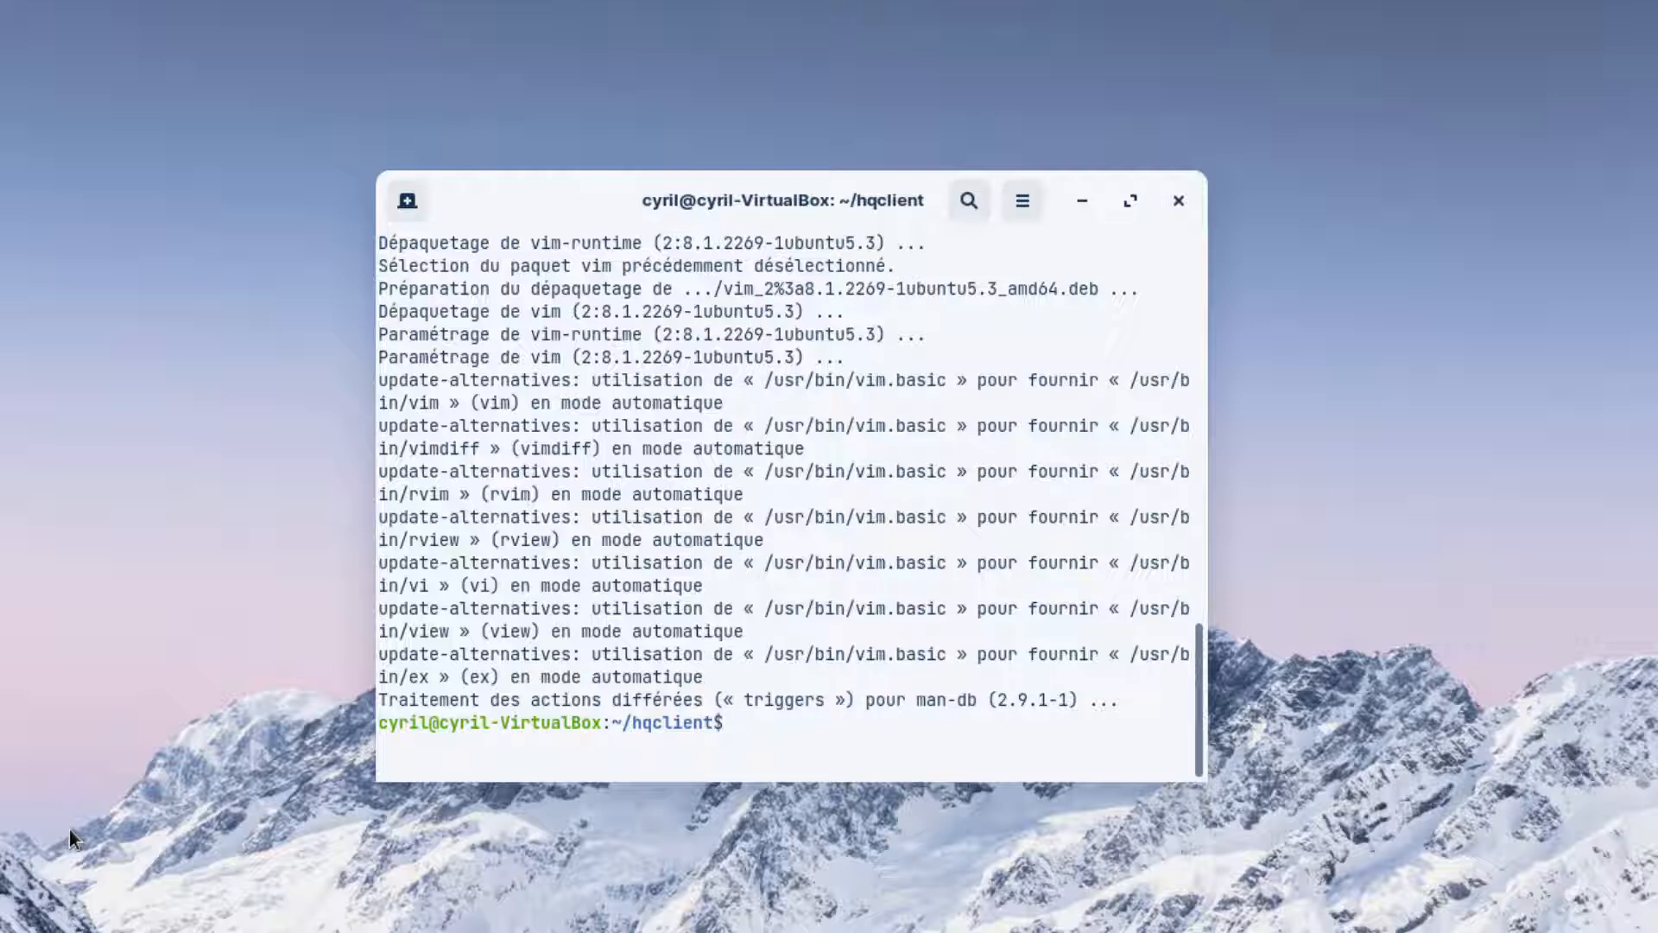
Open hqnode.ini from the hqclient directory in vim
{"action": "key", "text": "Up"}
{"action": "key", "text": "Up"}
{"action": "key", "text": "Return"}
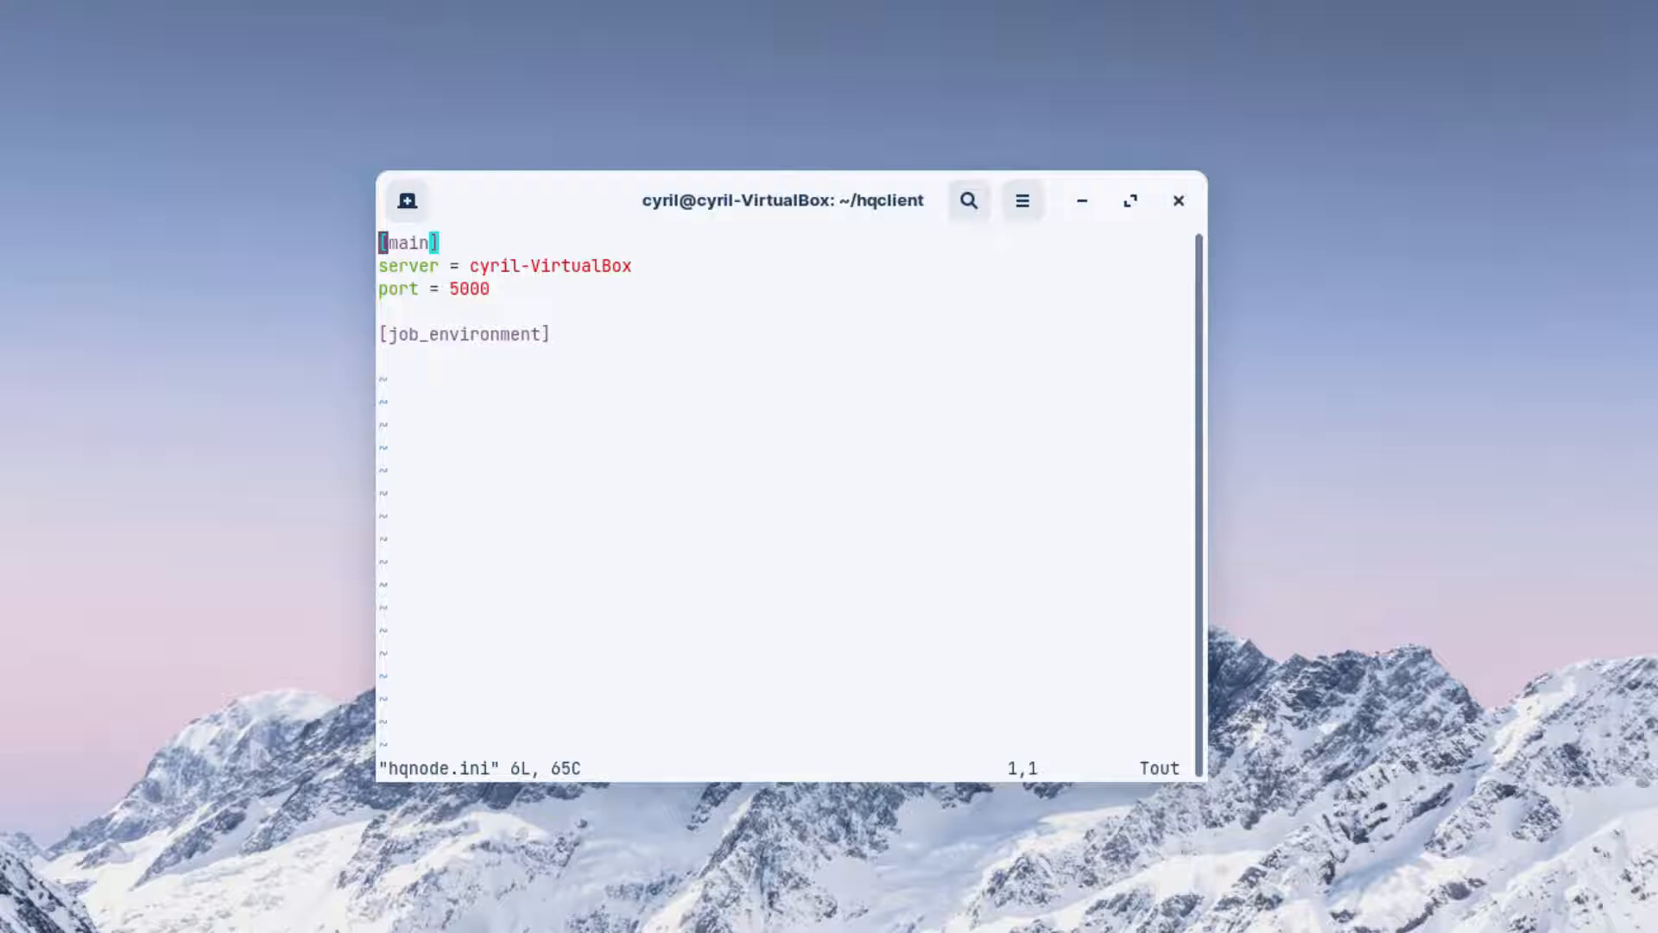
Replace the server value in the [main] section of hqnode.ini with 192.168.2.30
{"action": "key", "text": "j"}
{"action": "key", "text": "l"}
{"action": "key", "text": "l"}
{"action": "key", "text": "l"}
{"action": "key", "text": "l"}
{"action": "key", "text": "l"}
{"action": "key", "text": "l"}
{"action": "key", "text": "l"}
{"action": "key", "text": "l"}
{"action": "key", "text": "l"}
{"action": "key", "text": "l"}
{"action": "key", "text": "l"}
{"action": "key", "text": "l"}
{"action": "key", "text": "l"}
{"action": "key", "text": "l"}
{"action": "key", "text": "l"}
{"action": "key", "text": "l"}
{"action": "key", "text": "l"}
{"action": "key", "text": "l"}
{"action": "key", "text": "l"}
{"action": "key", "text": "l"}
{"action": "key", "text": "l"}
{"action": "key", "text": "l"}
{"action": "key", "text": "l"}
{"action": "key", "text": "l"}
{"action": "key", "text": "a"}
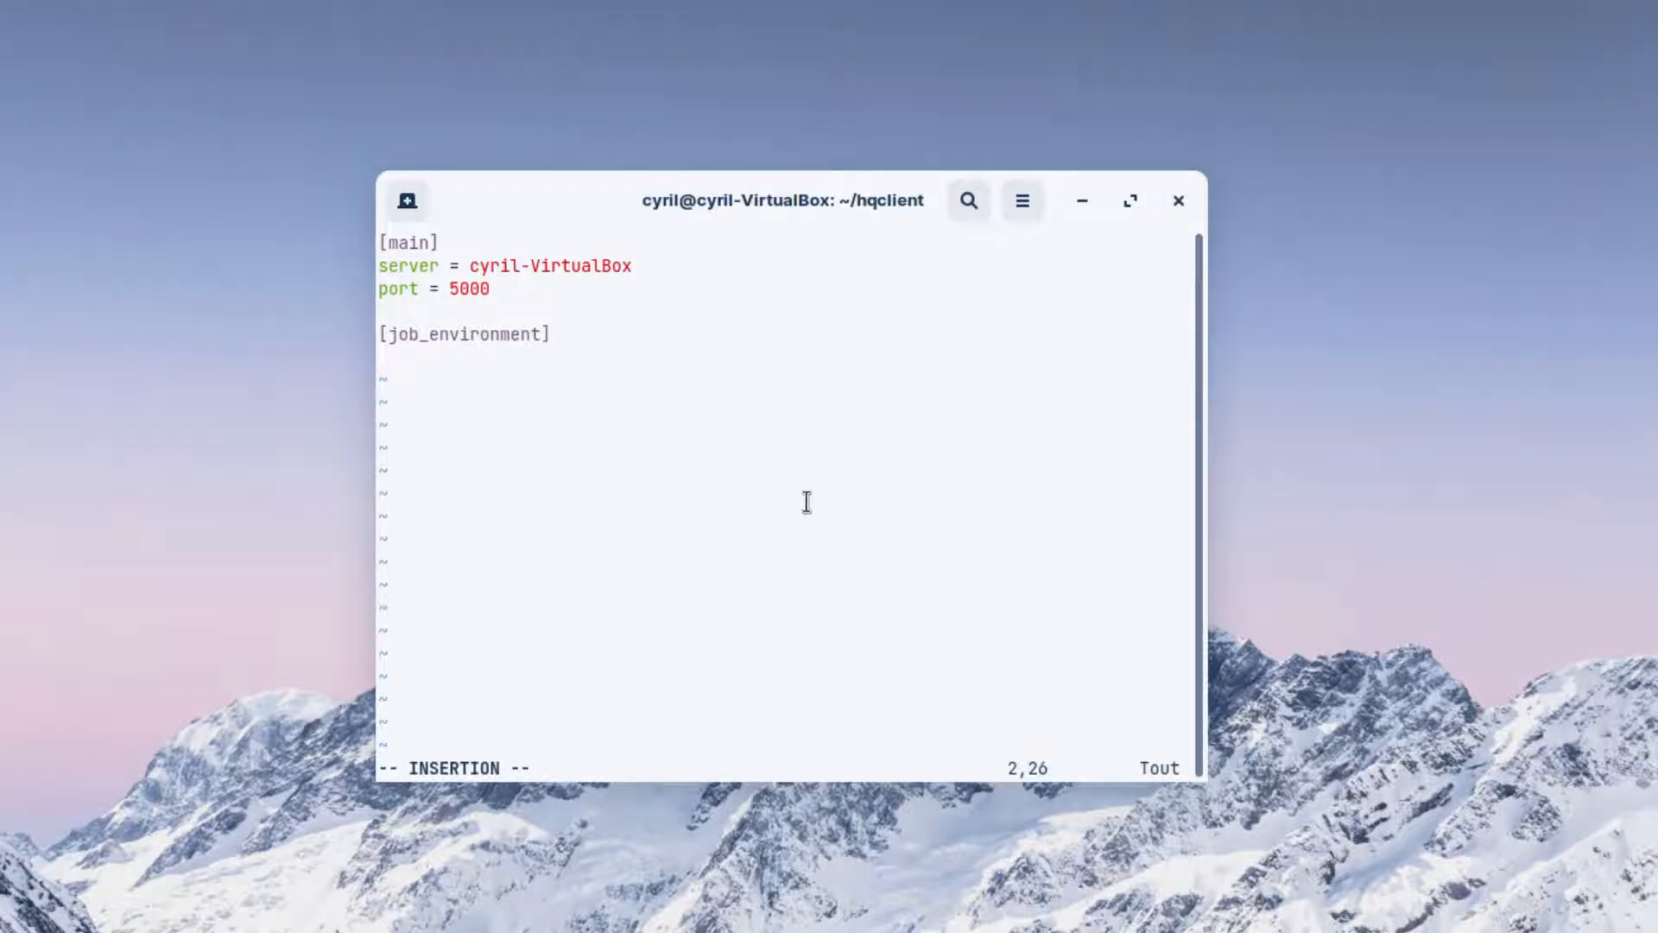
{"action": "key", "text": "Left"}
{"action": "key", "text": "Right"}
{"action": "key", "text": "BackSpace"}
{"action": "key", "text": "BackSpace"}
{"action": "key", "text": "BackSpace"}
{"action": "key", "text": "BackSpace"}
{"action": "key", "text": "BackSpace"}
{"action": "key", "text": "BackSpace"}
{"action": "key", "text": "BackSpace"}
{"action": "key", "text": "BackSpace"}
{"action": "key", "text": "BackSpace"}
{"action": "key", "text": "BackSpace"}
{"action": "key", "text": "BackSpace"}
{"action": "key", "text": "BackSpace"}
{"action": "key", "text": "BackSpace"}
{"action": "key", "text": "BackSpace"}
{"action": "key", "text": "BackSpace"}
{"action": "key", "text": "BackSpace"}
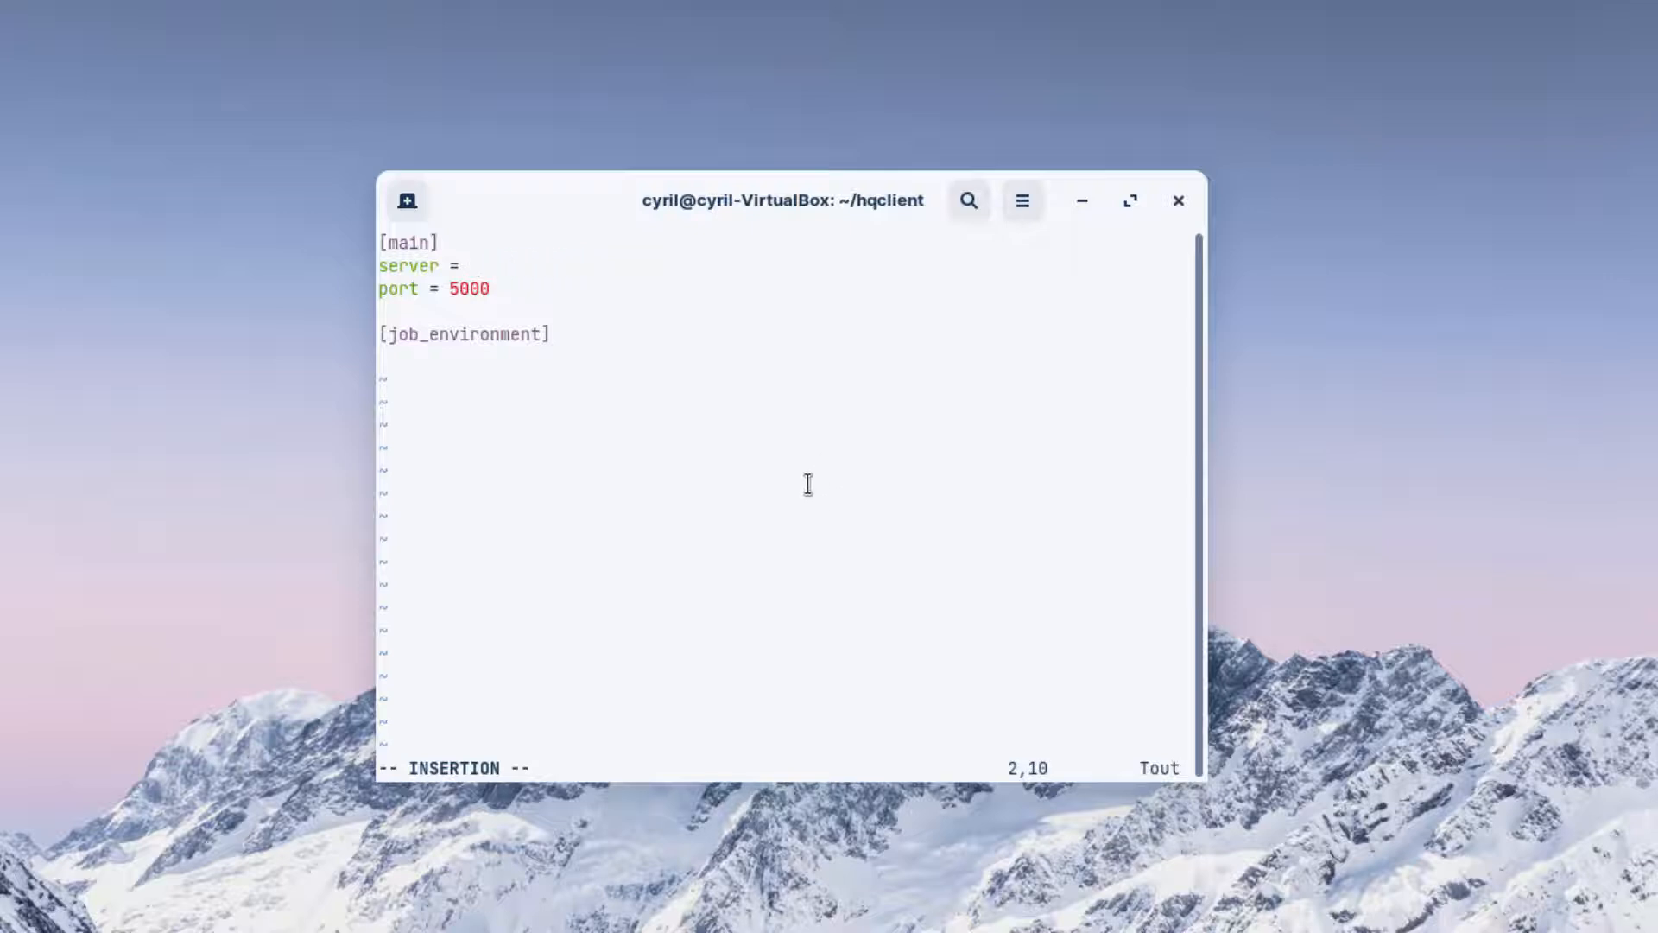
{"action": "type", "text": "192.168.2.30"}
{"action": "key", "text": "Down"}
{"action": "key", "text": "Down"}
{"action": "key", "text": "Down"}
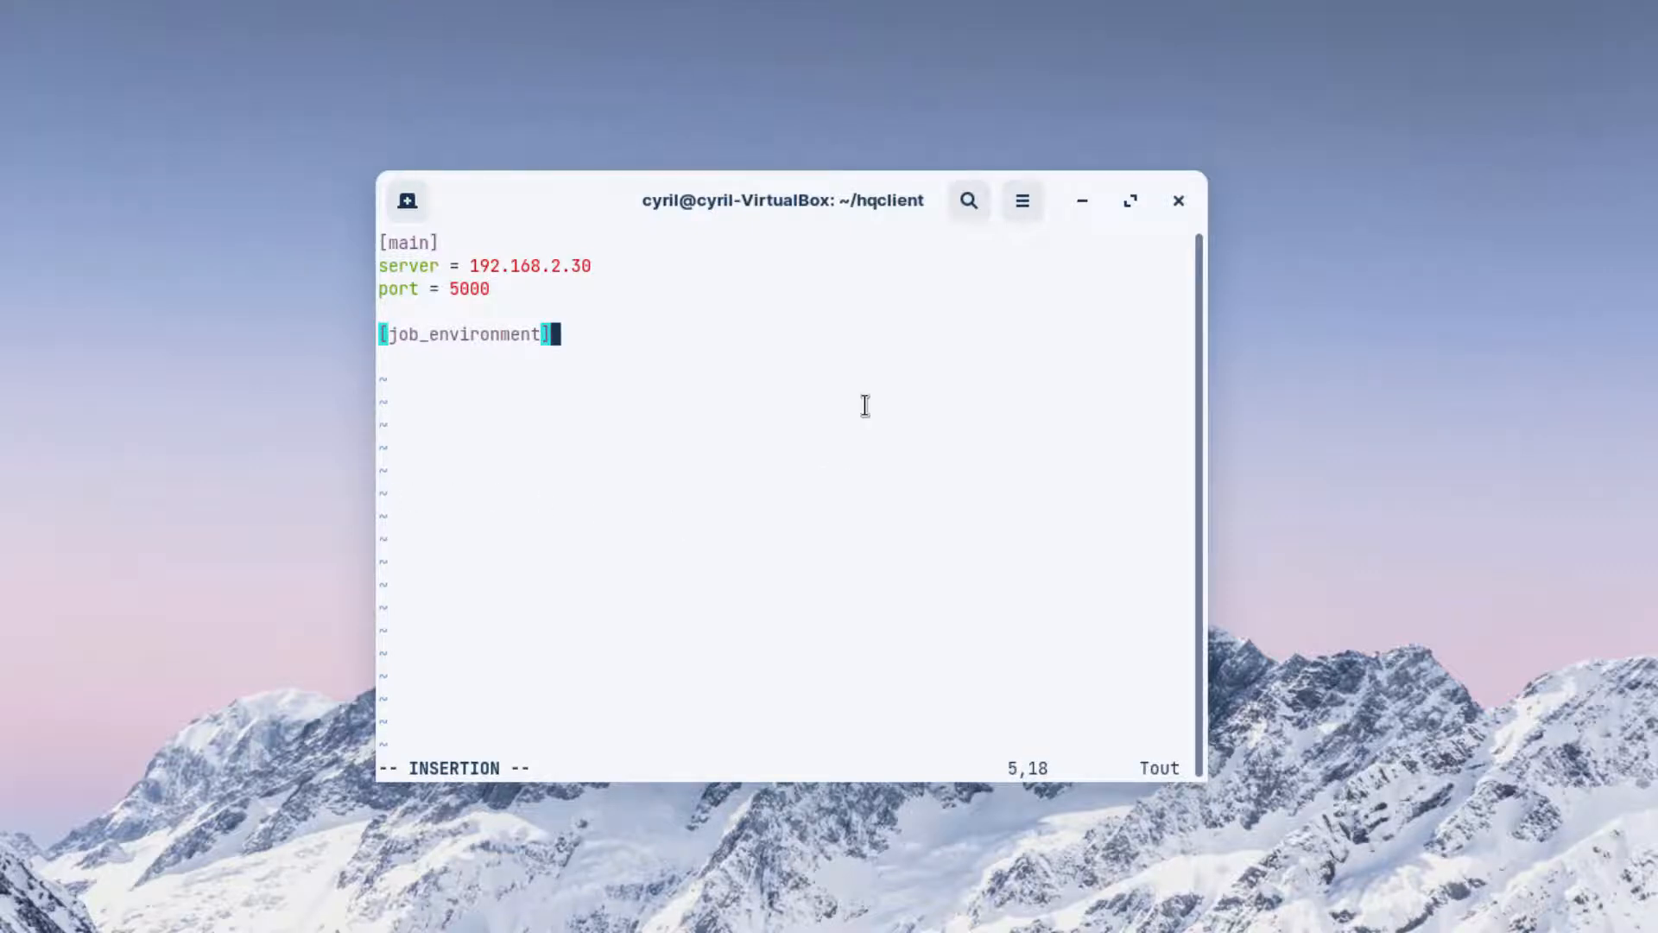
Save hqnode.ini and quit vim
{"action": "key", "text": "Escape"}
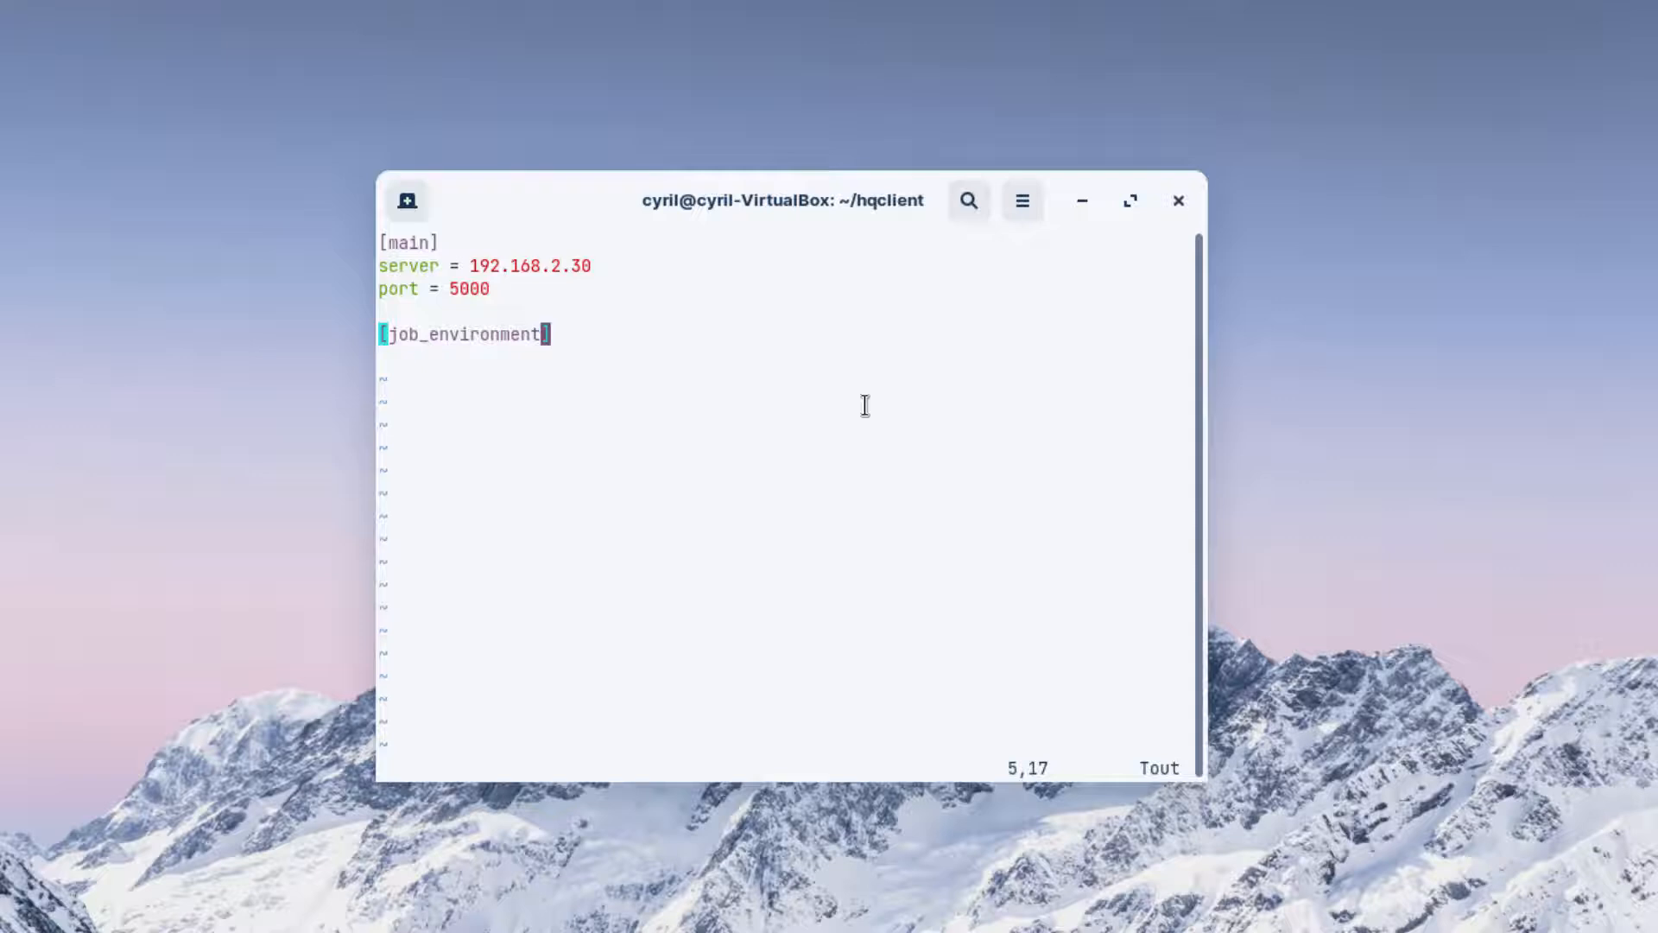
{"action": "type", "text": ":w"}
{"action": "key", "text": "Return"}
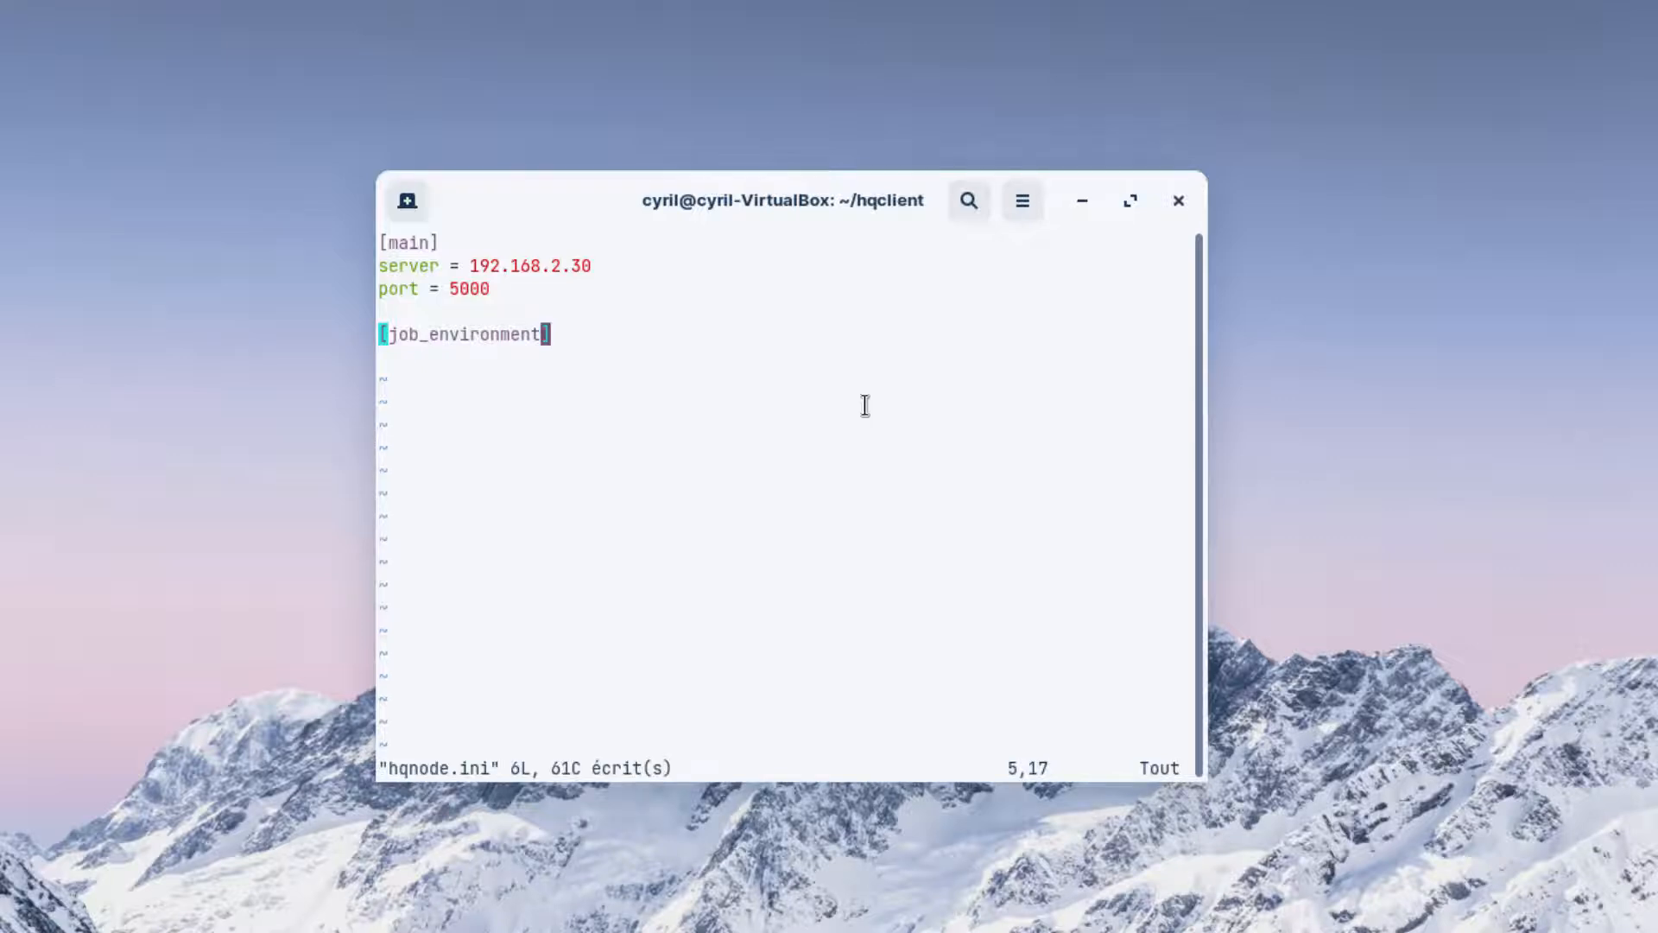
{"action": "type", "text": ":"}
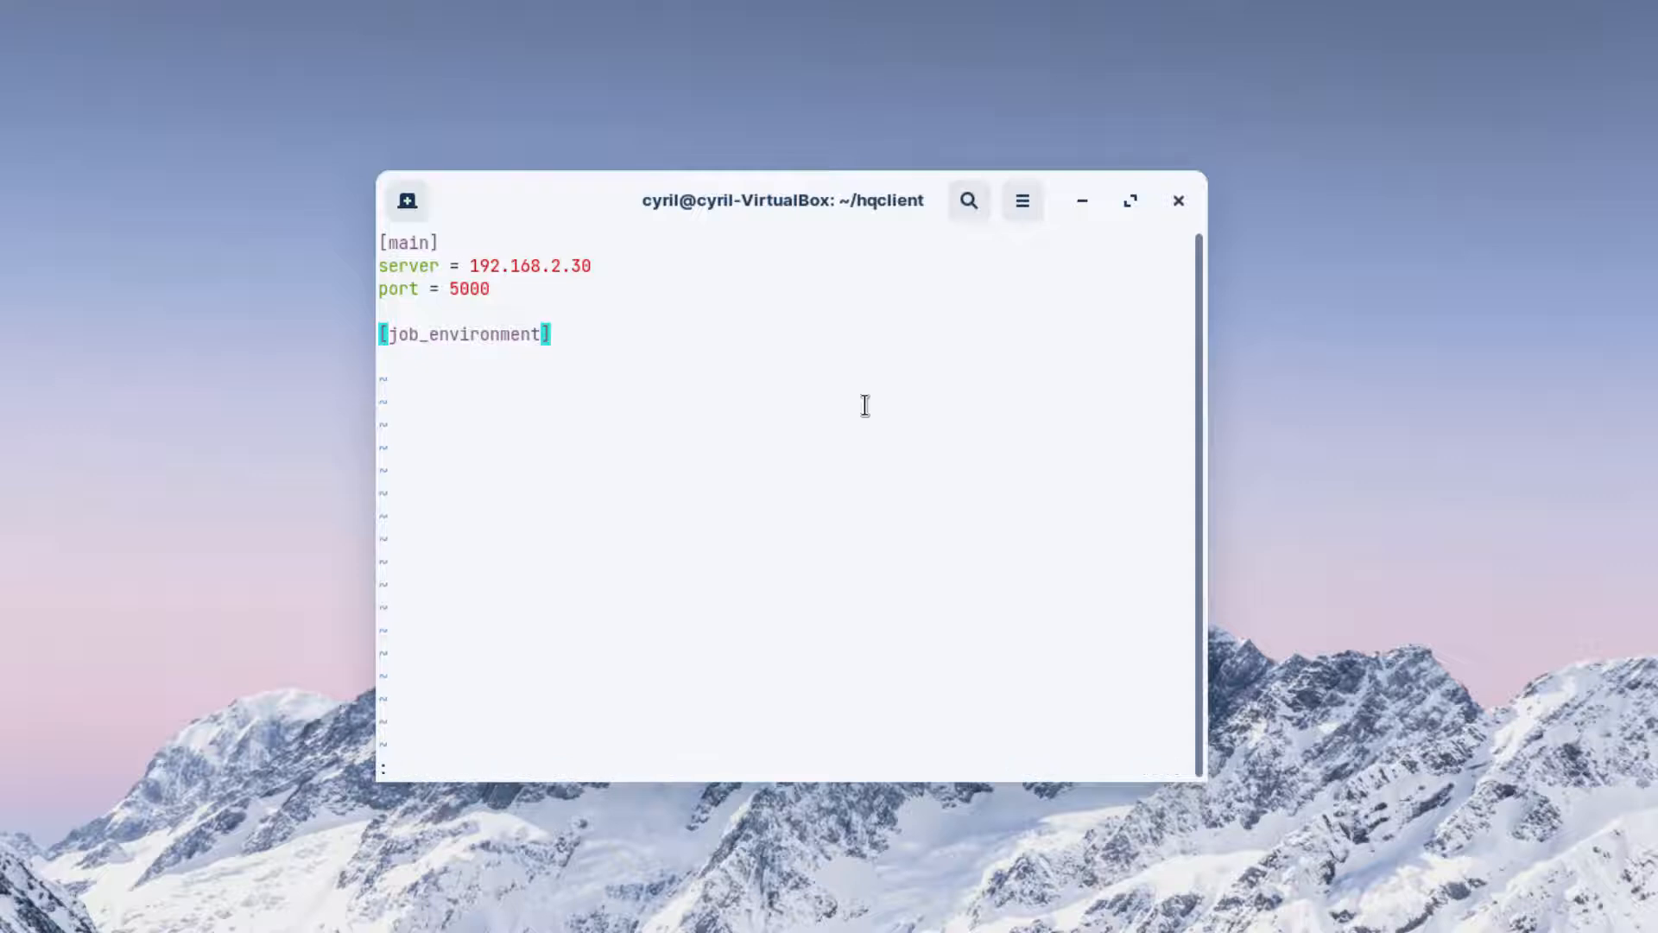
{"action": "type", "text": "q"}
{"action": "key", "text": "Return"}
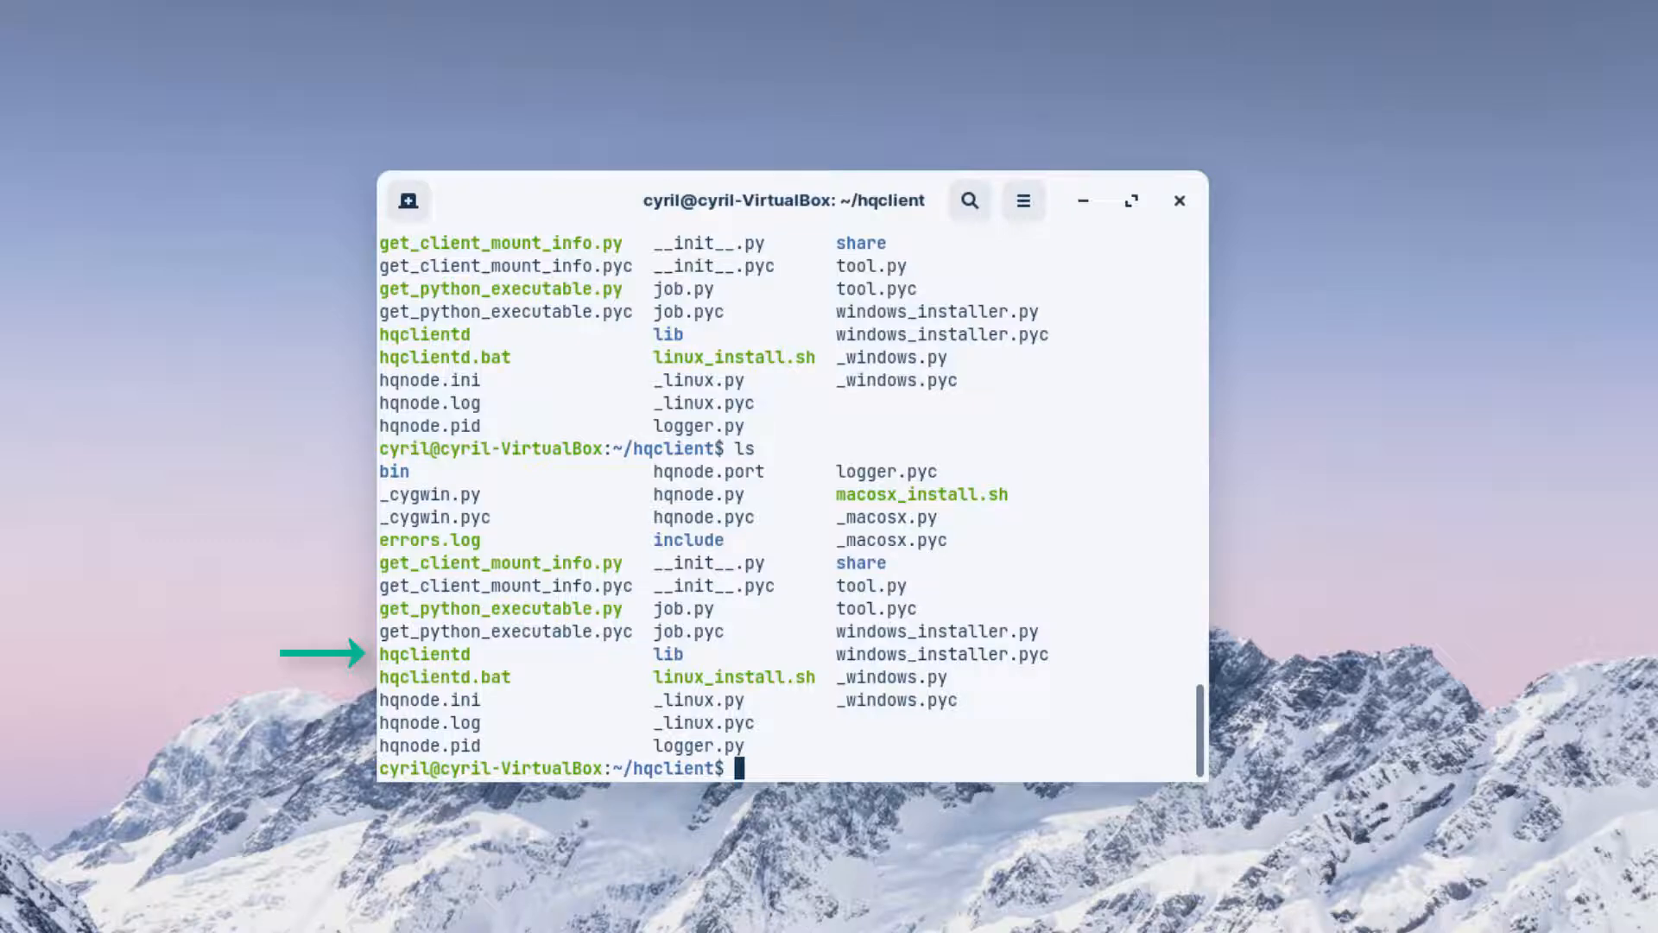
Check the usage of the hqclientd script and restart the HQueue client with ./hqclientd restart
{"action": "type", "text": "./"}
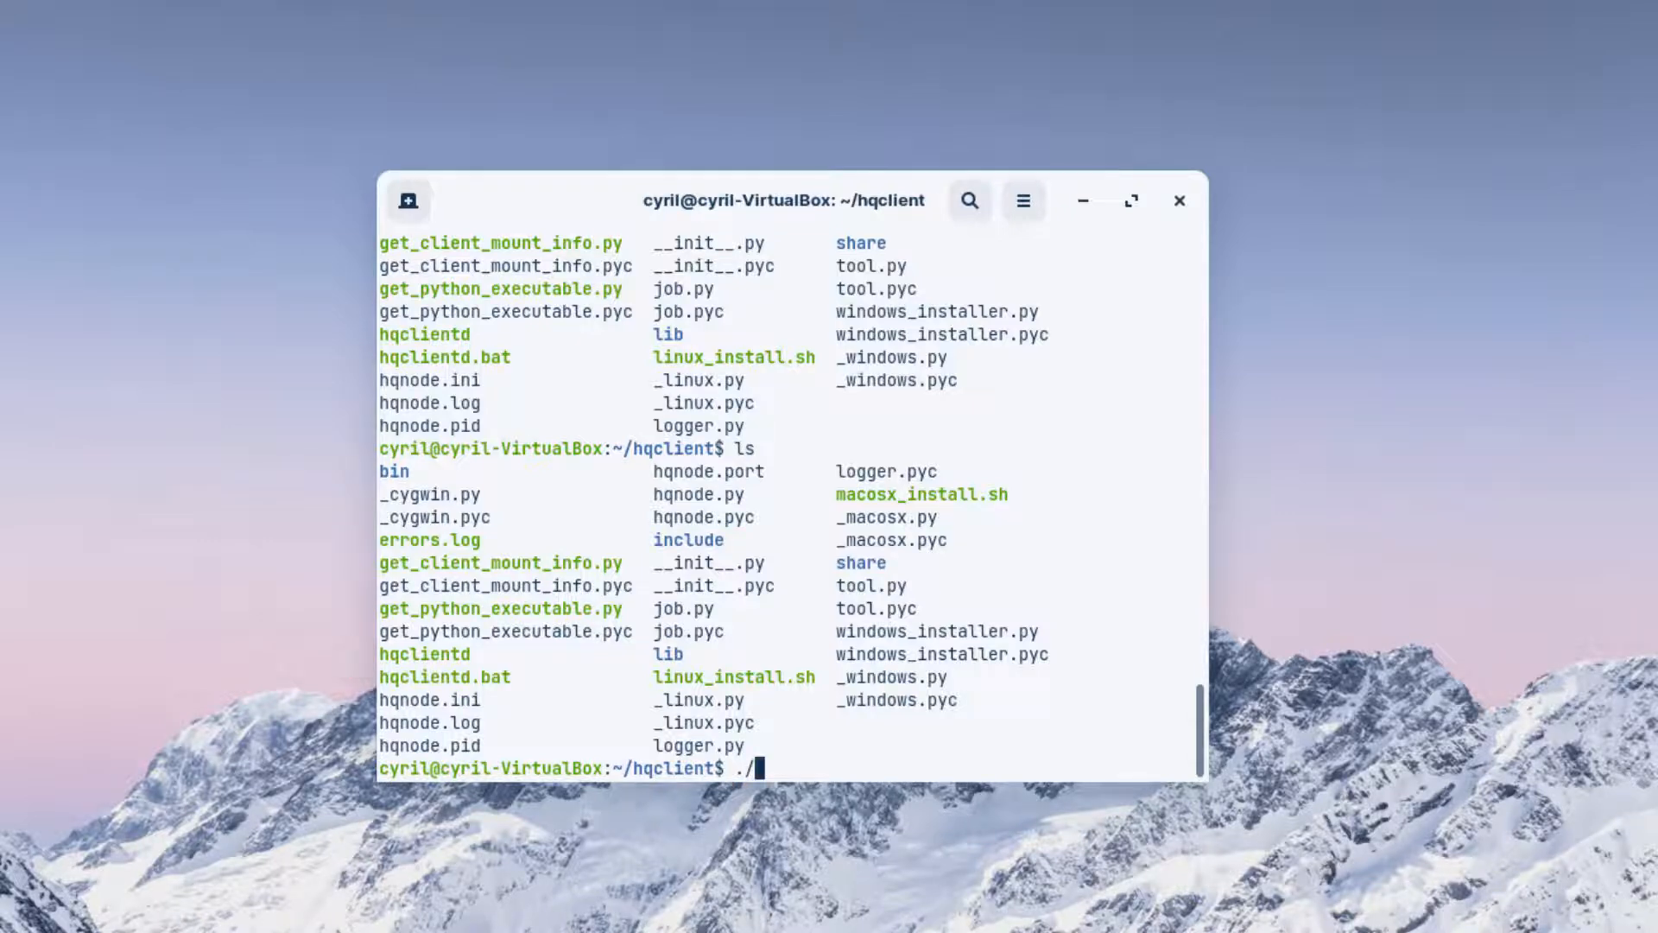
{"action": "type", "text": "hqclientd"}
{"action": "key", "text": "Return"}
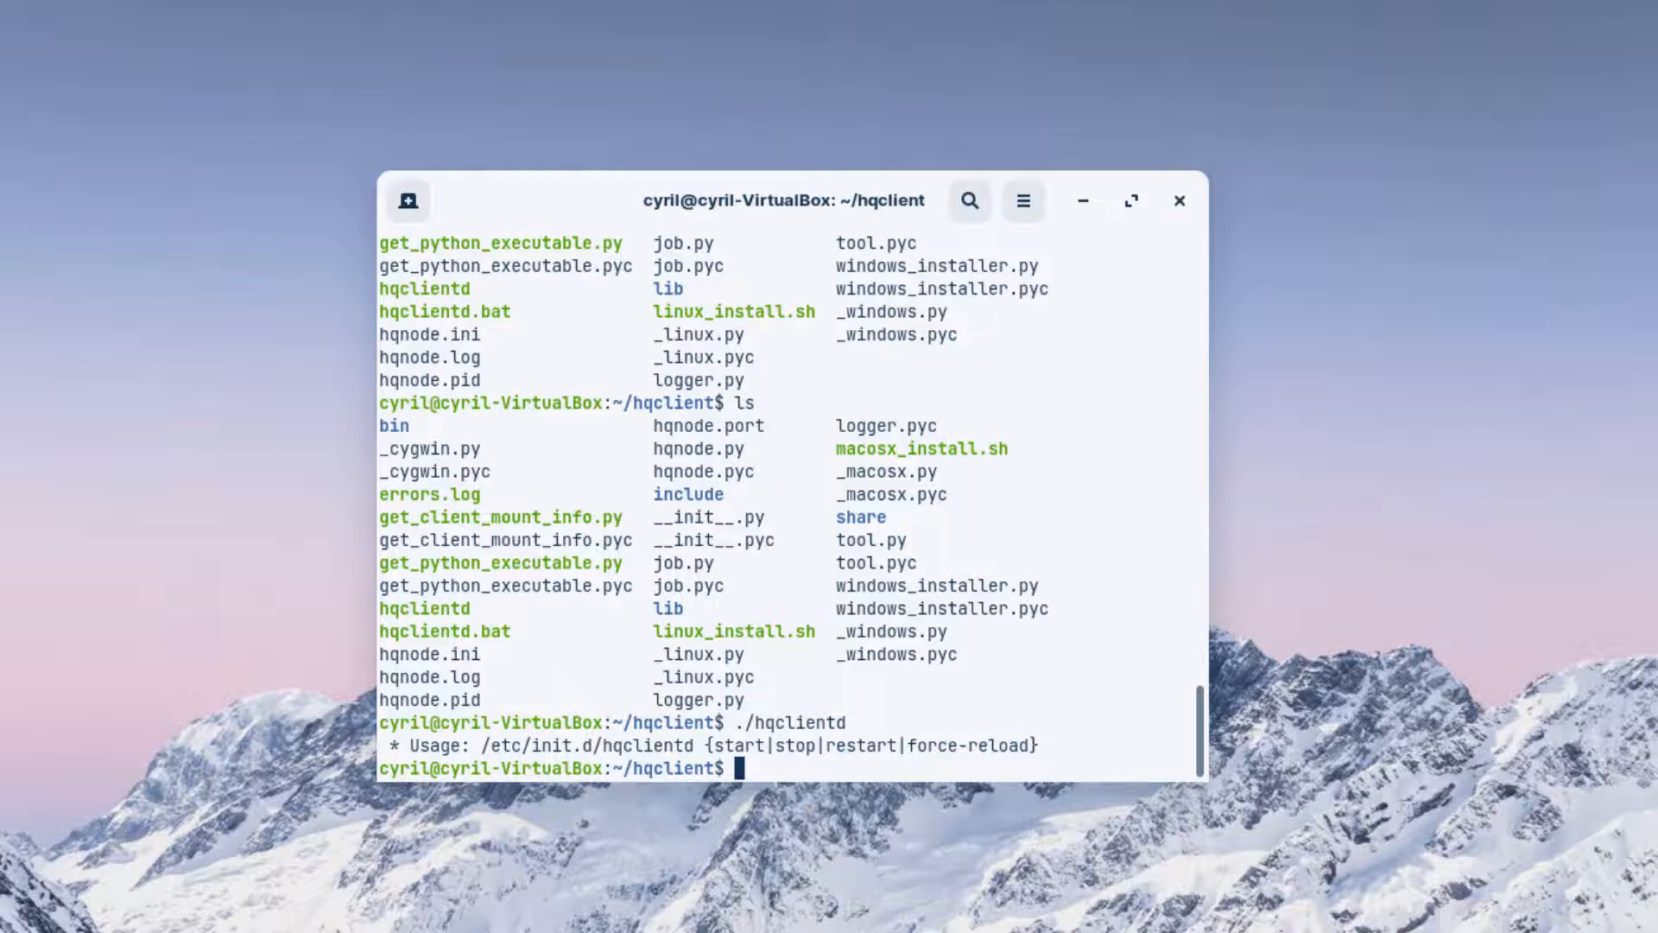
{"action": "key", "text": "Up"}
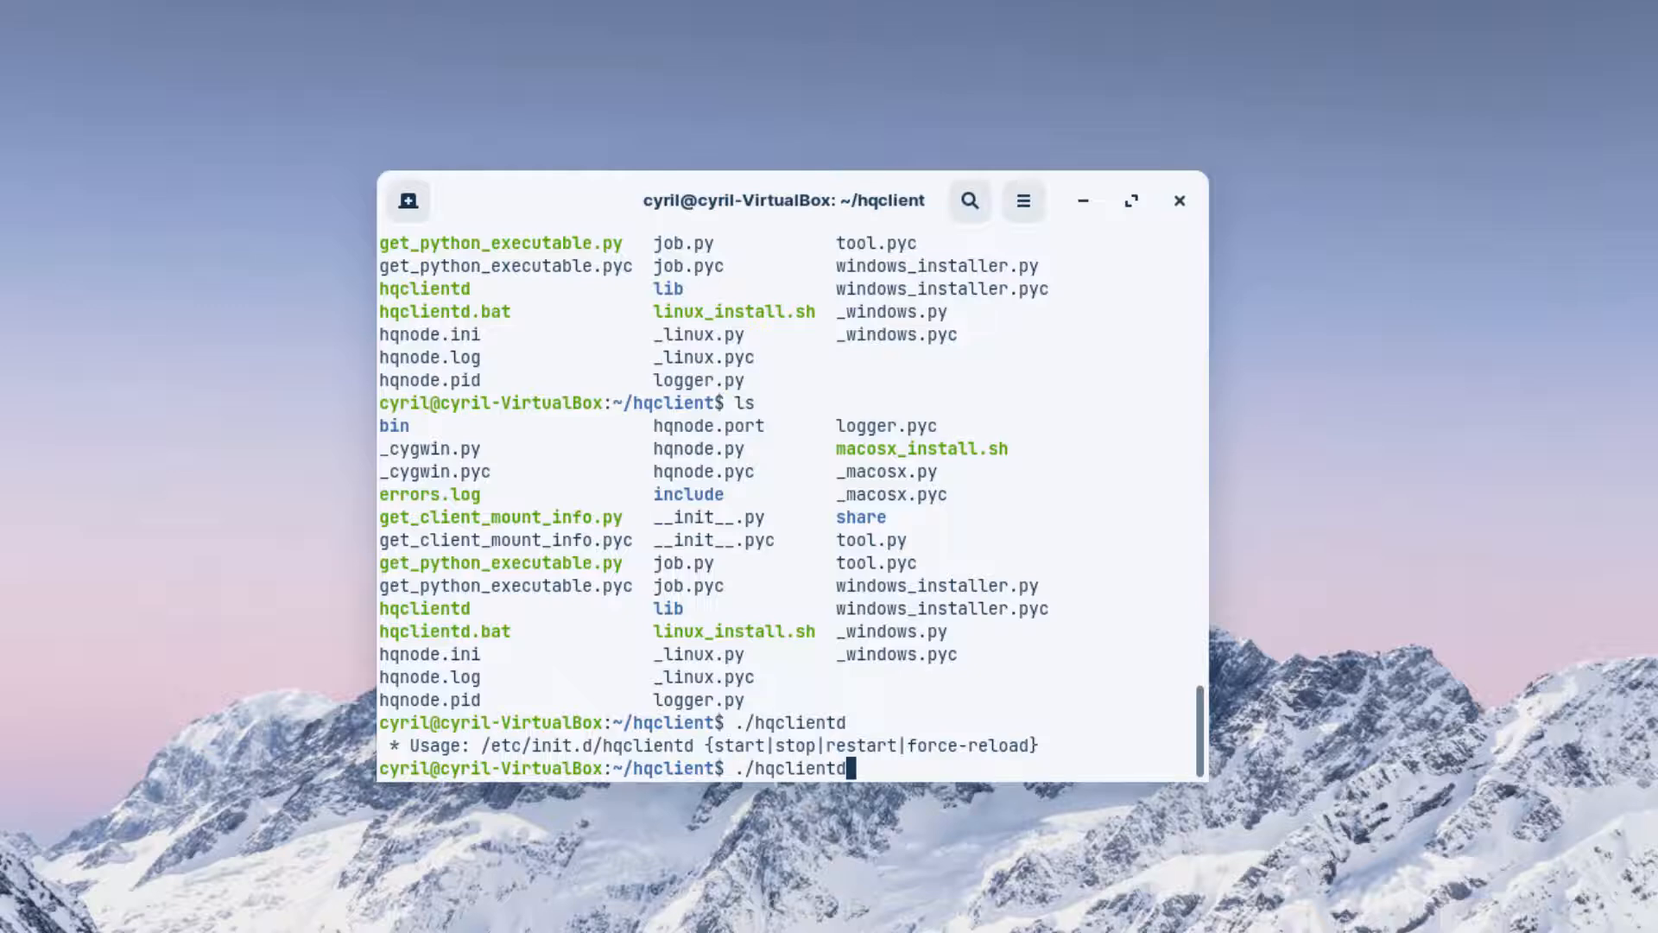
{"action": "type", "text": "restart"}
{"action": "key", "text": "Return"}
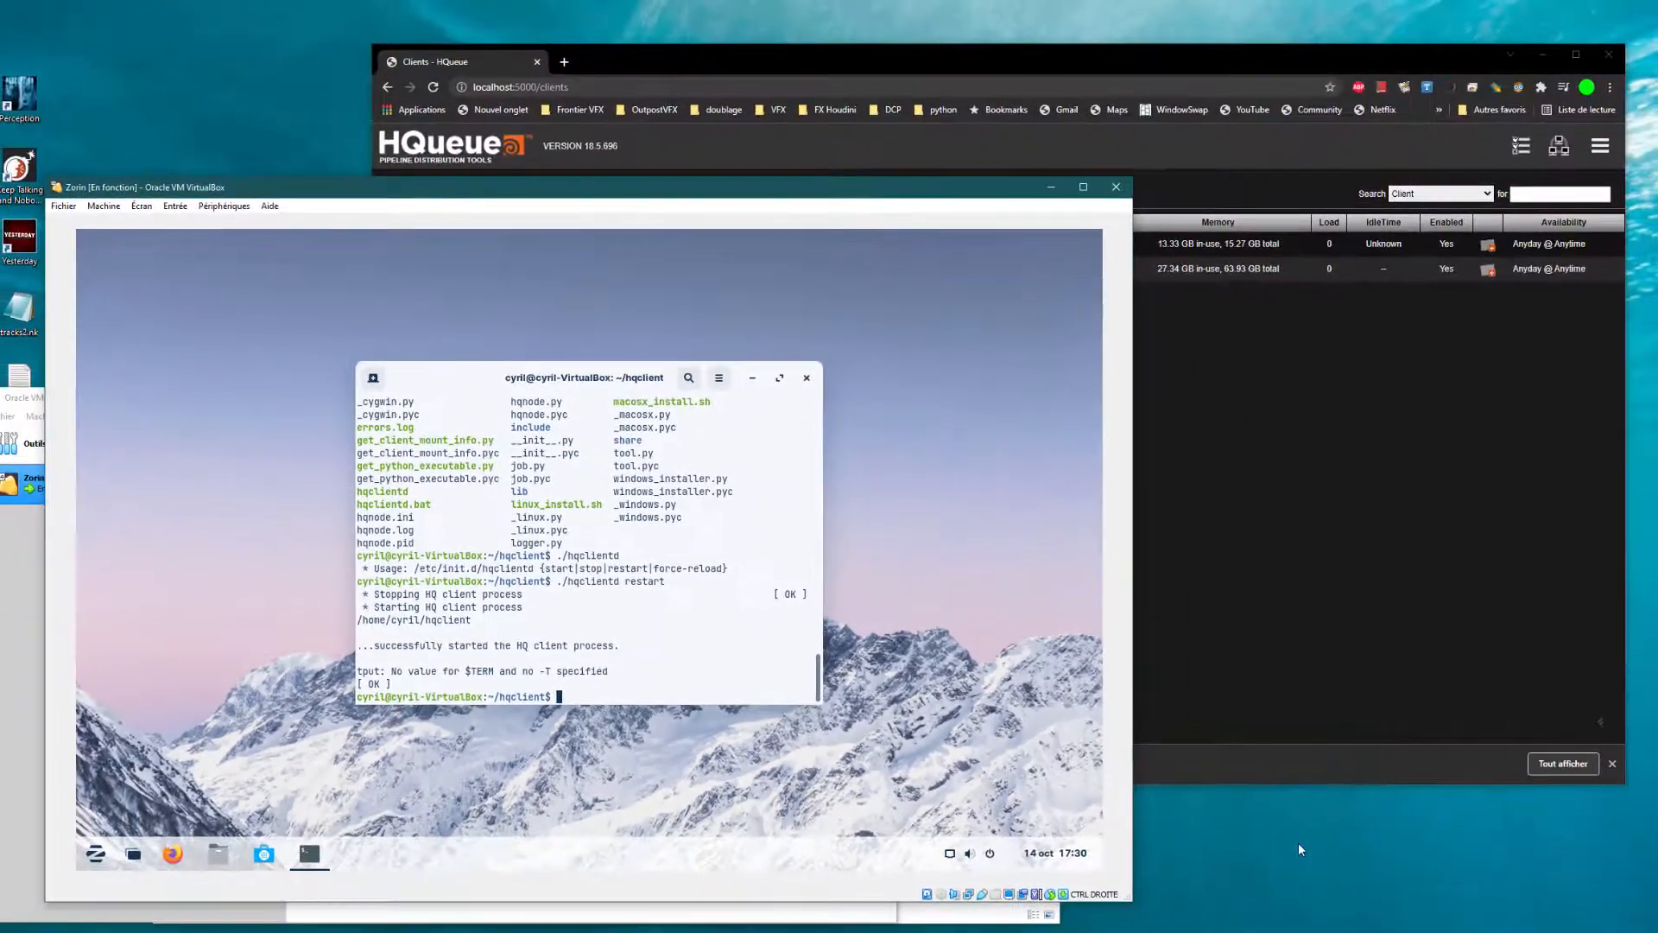
Switch to the HQueue page in the browser and examine the Linux VirtualBox client's details and job history
{"action": "left_click", "coordinate": [801, 56]}
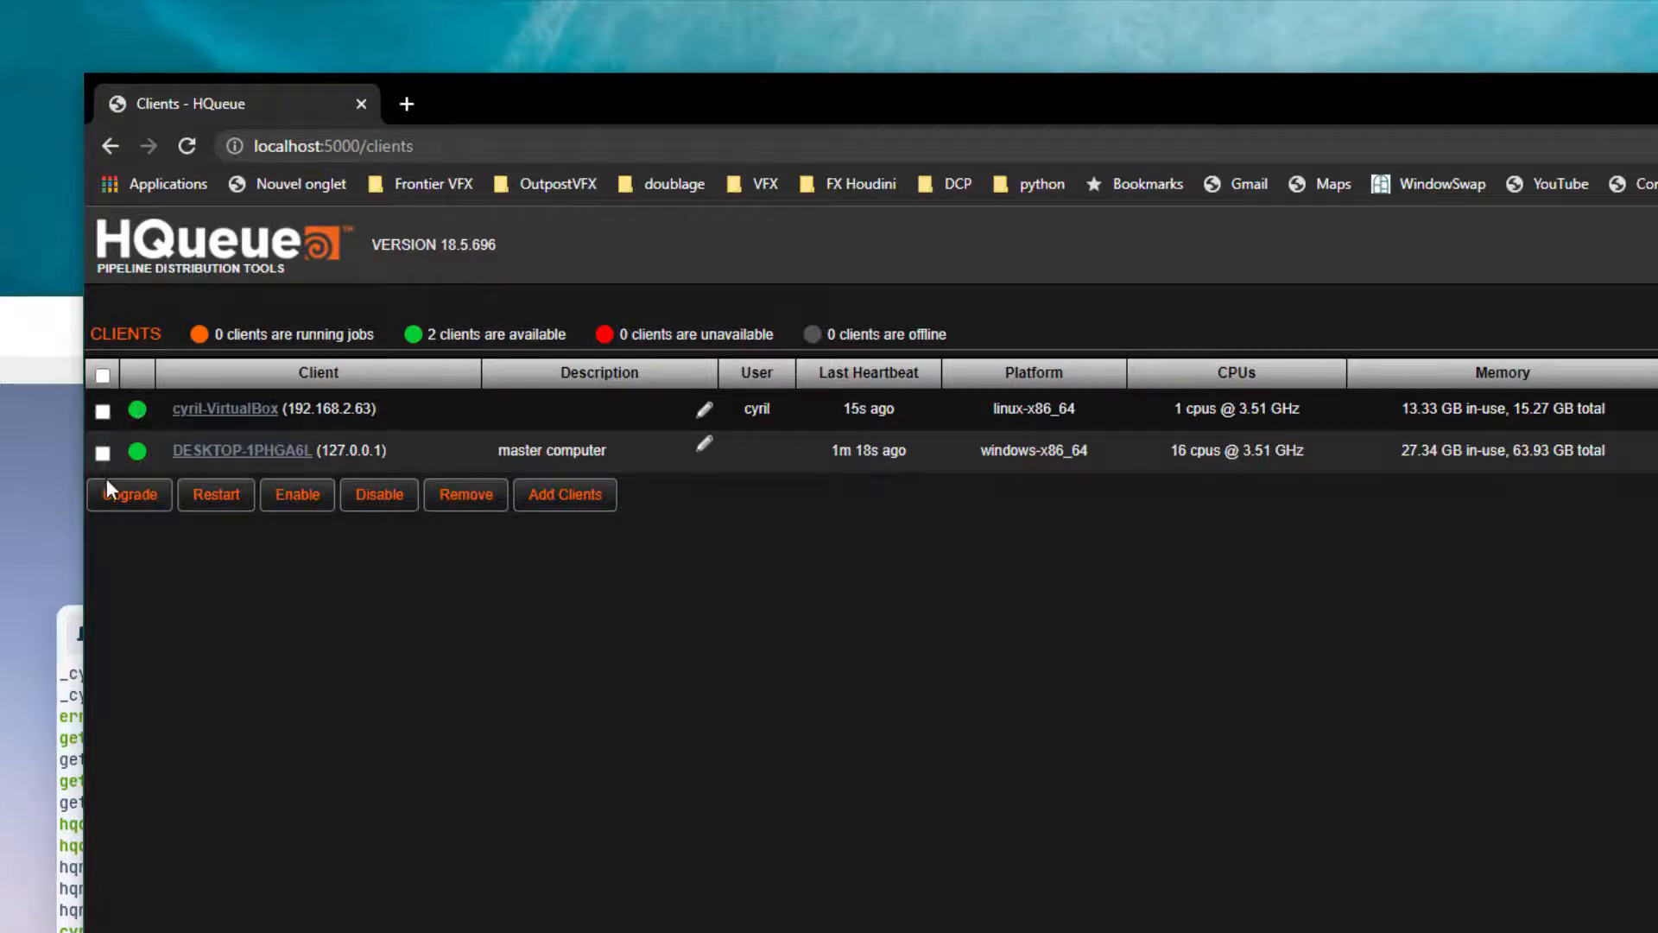
{"action": "left_click", "coordinate": [216, 411]}
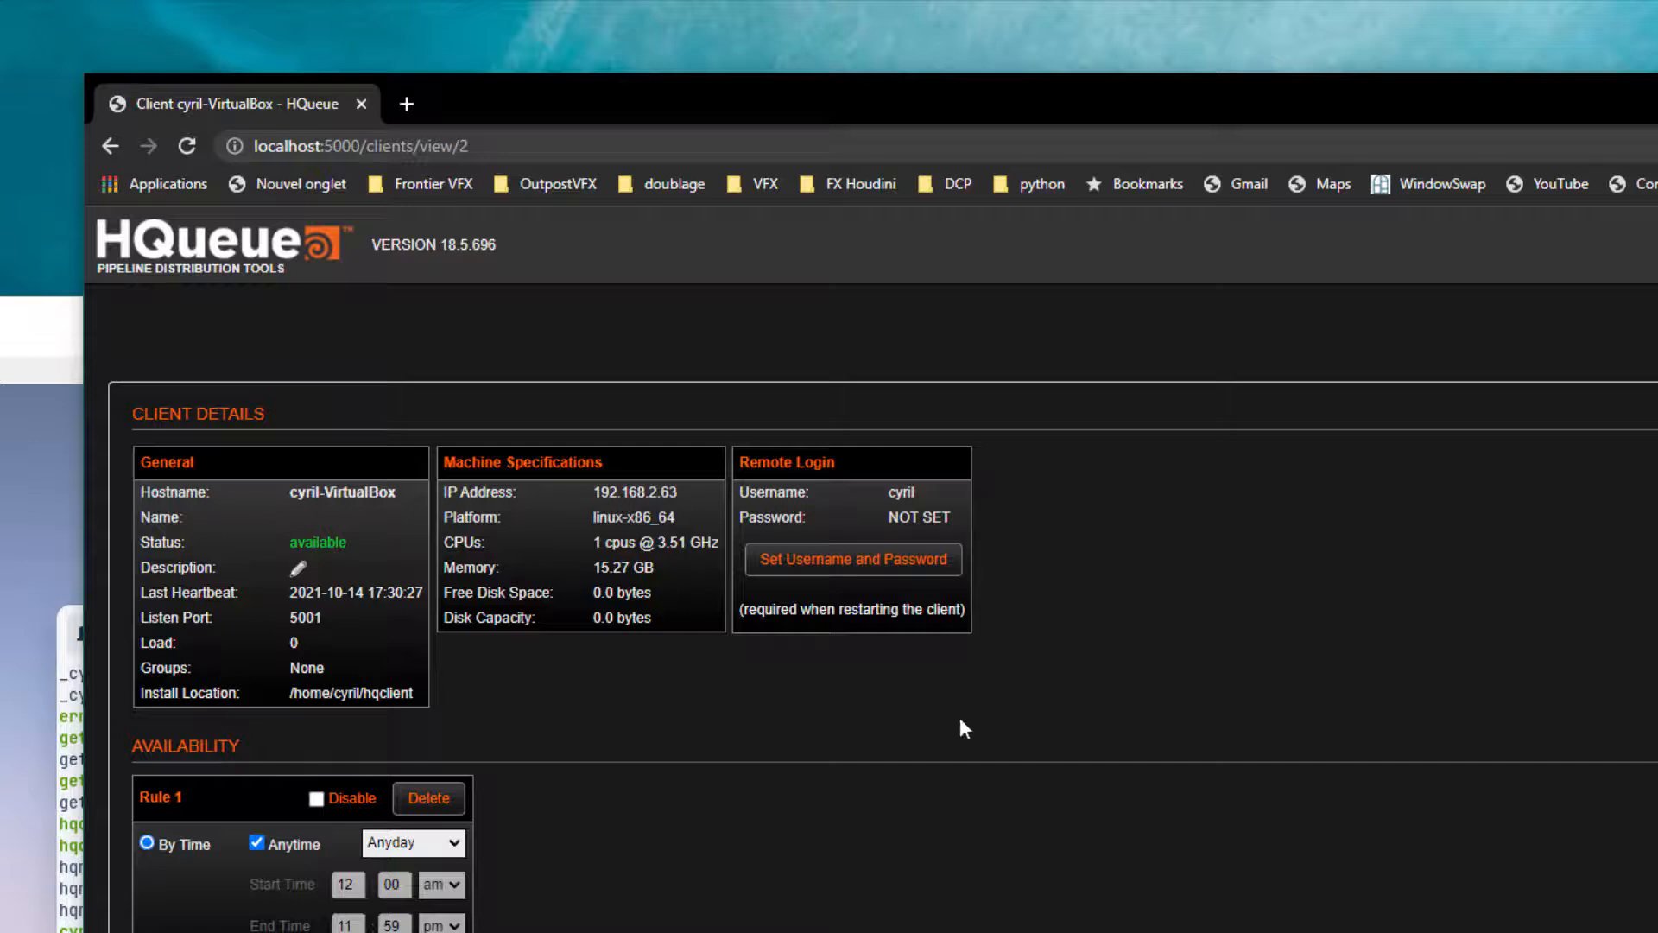
{"action": "scroll", "coordinate": [870, 569], "scroll_direction": "down", "scroll_amount": 7}
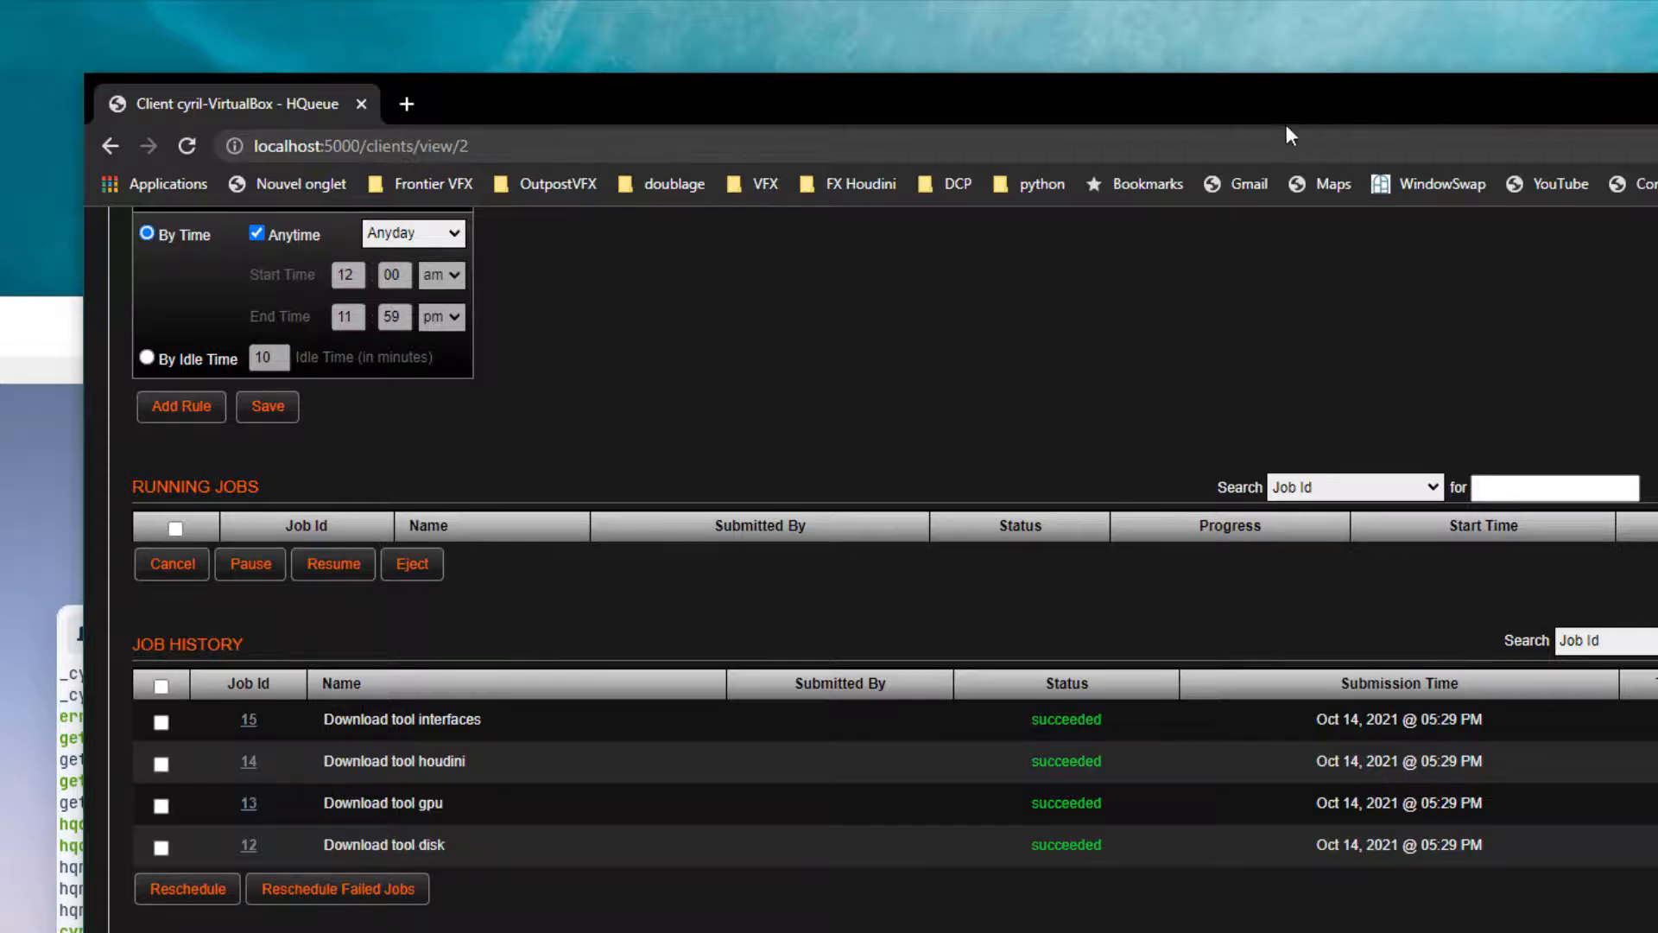
Switch back to the Zorin virtual machine and restart its operating system
{"action": "left_click", "coordinate": [9, 318]}
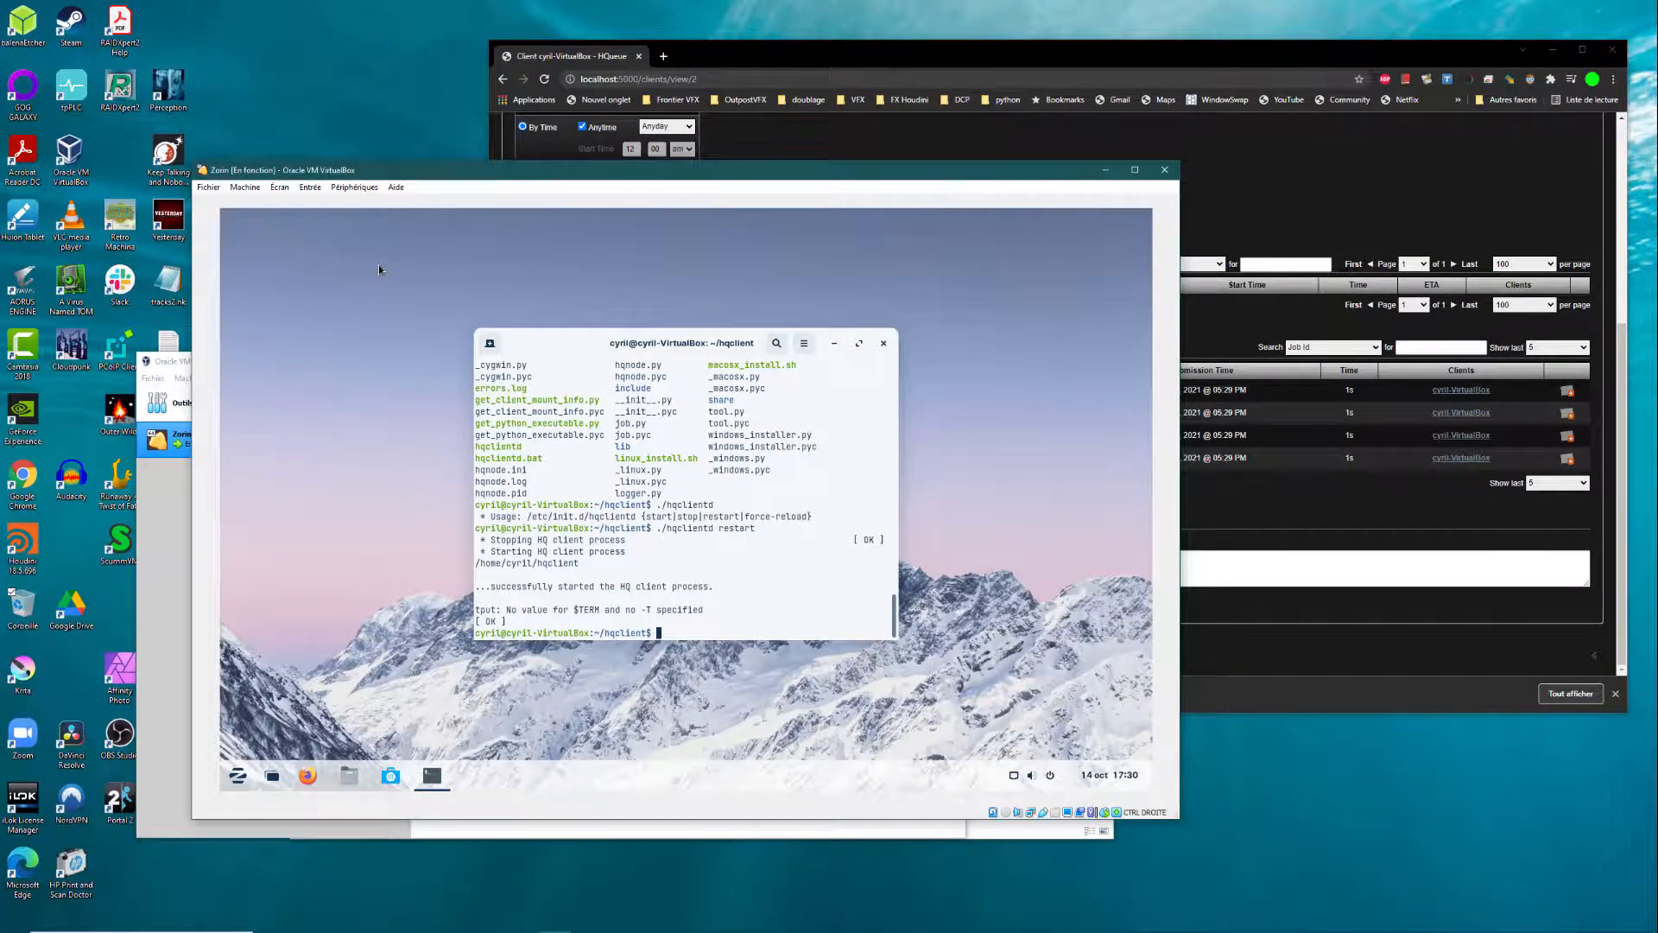
{"action": "left_click", "coordinate": [238, 775]}
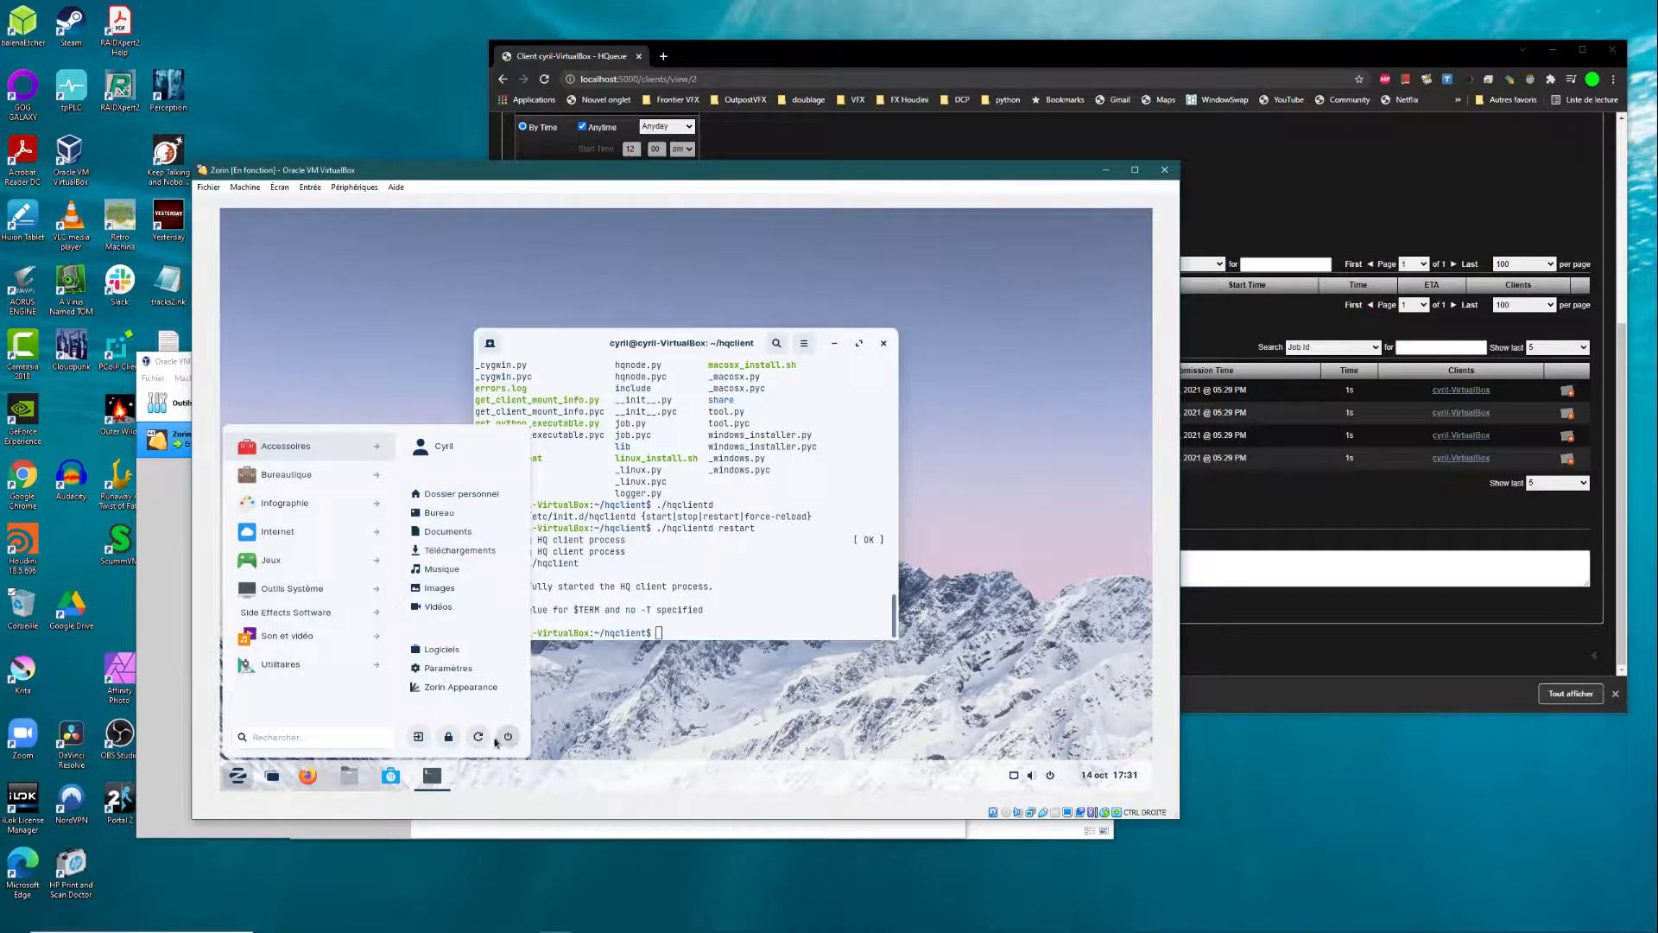
{"action": "left_click", "coordinate": [480, 739]}
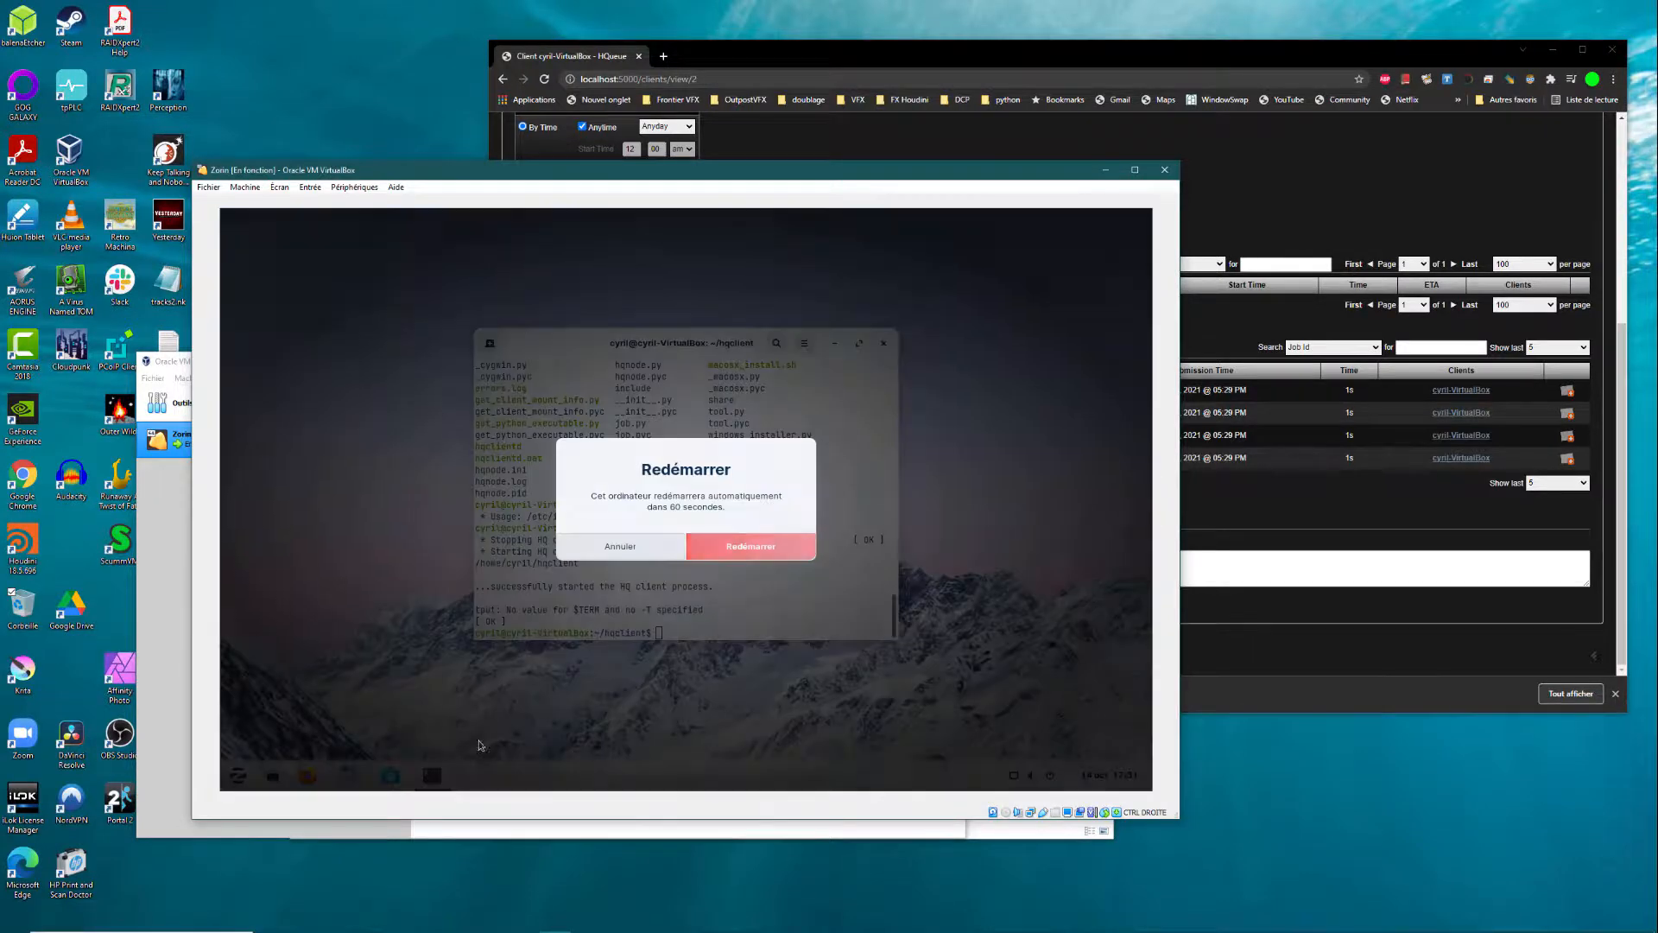
{"action": "left_click", "coordinate": [774, 547]}
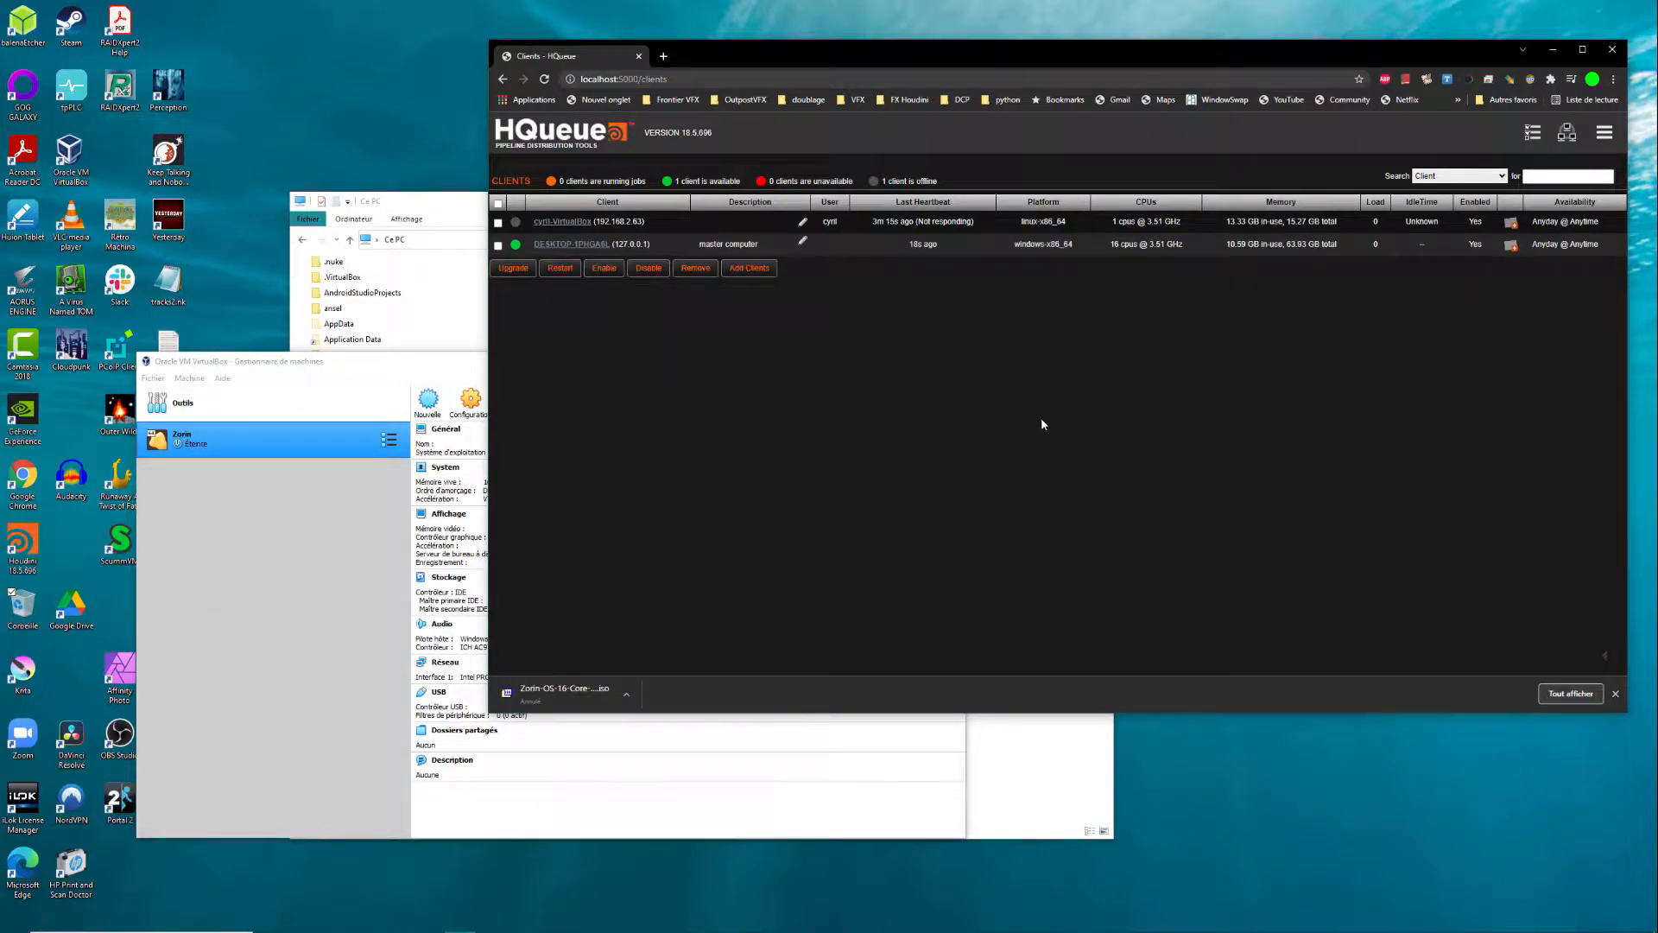
Start the Zorin virtual machine from the VirtualBox manager and slightly enlarge its window
{"action": "left_click", "coordinate": [364, 450]}
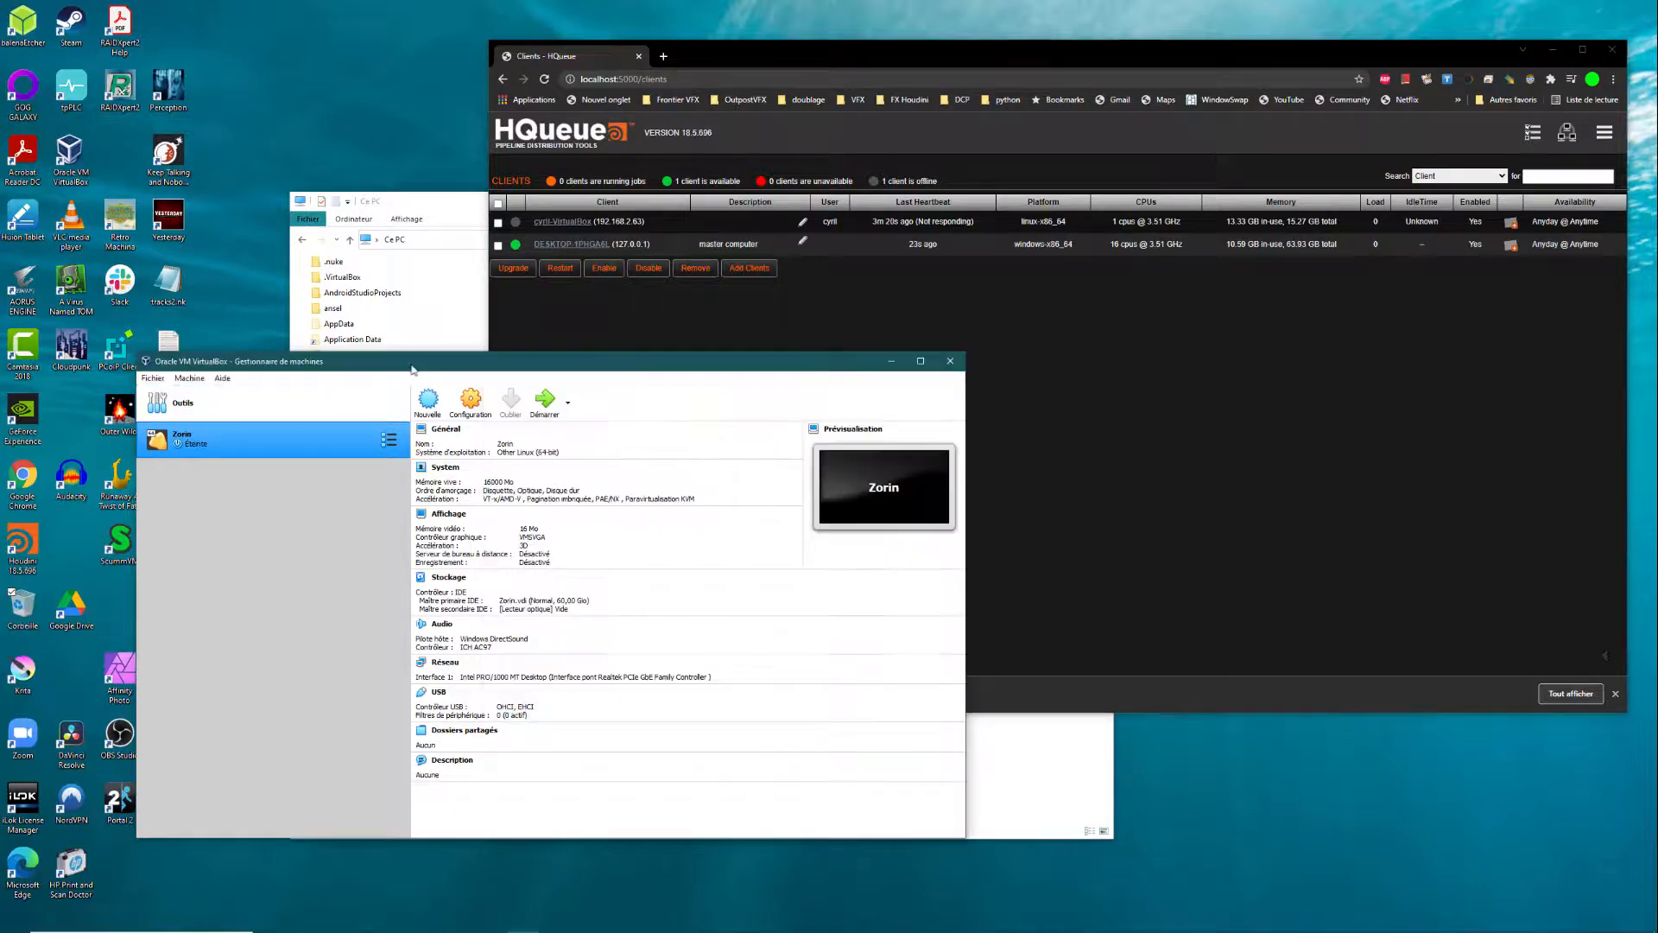
{"action": "left_click", "coordinate": [546, 402]}
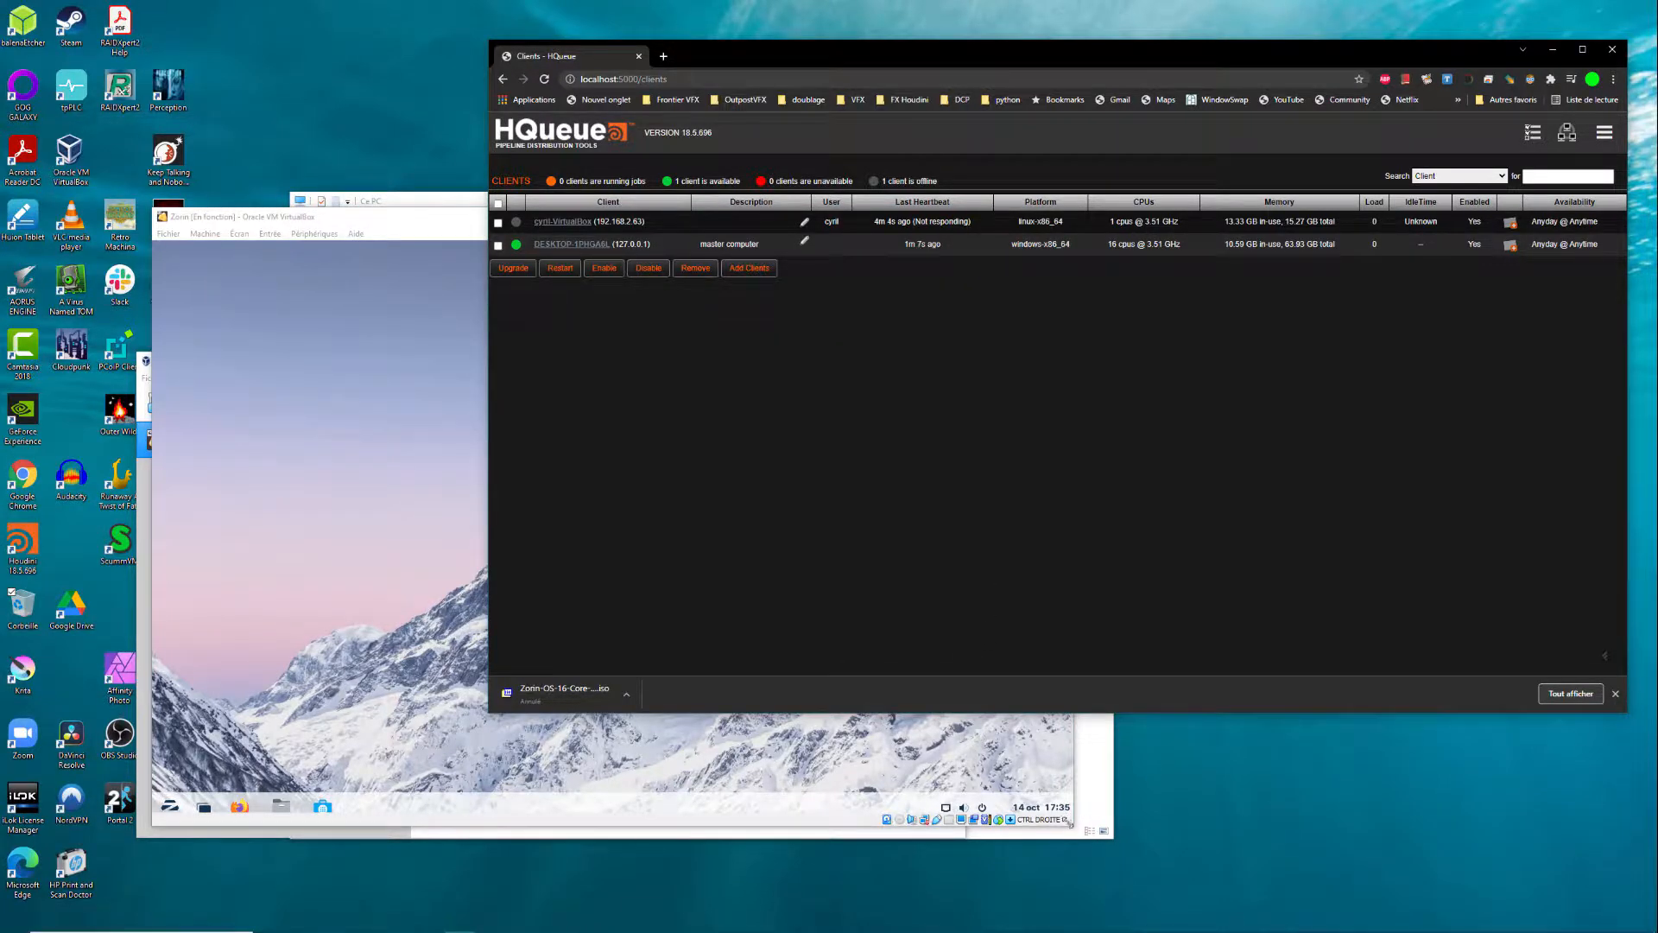
{"action": "left_click_drag", "start_coordinate": [1073, 826], "coordinate": [1097, 853]}
Check the Linux VirtualBox client's details in HQueue and return to the clients list
{"action": "left_click", "coordinate": [1275, 595]}
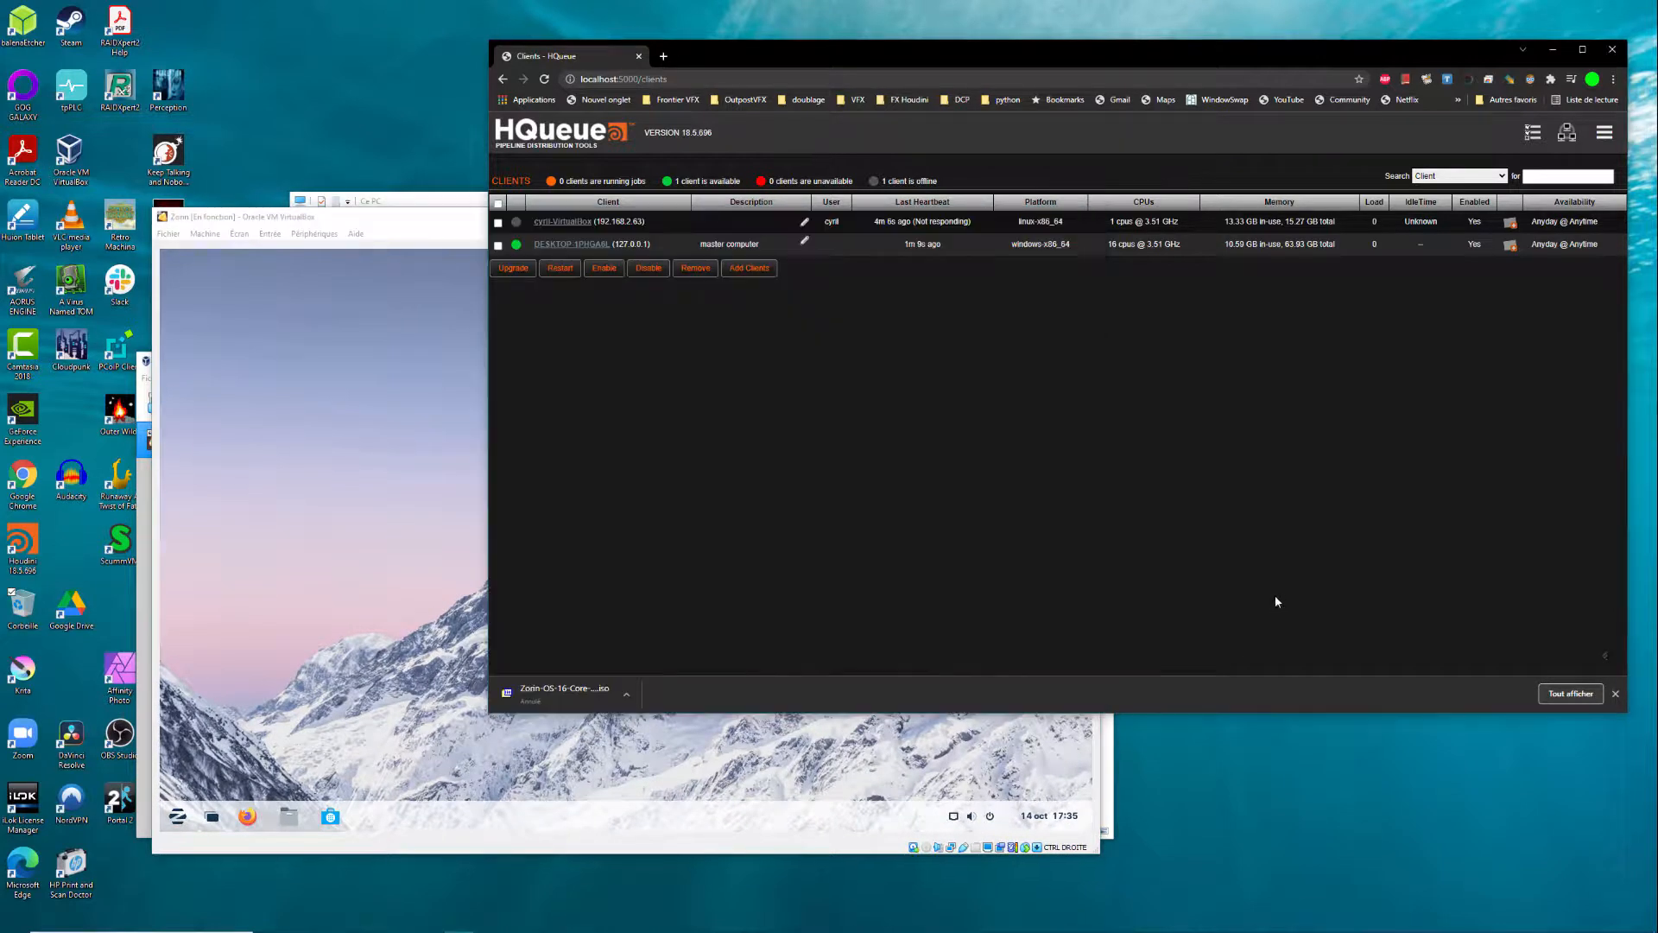
{"action": "left_click", "coordinate": [562, 221]}
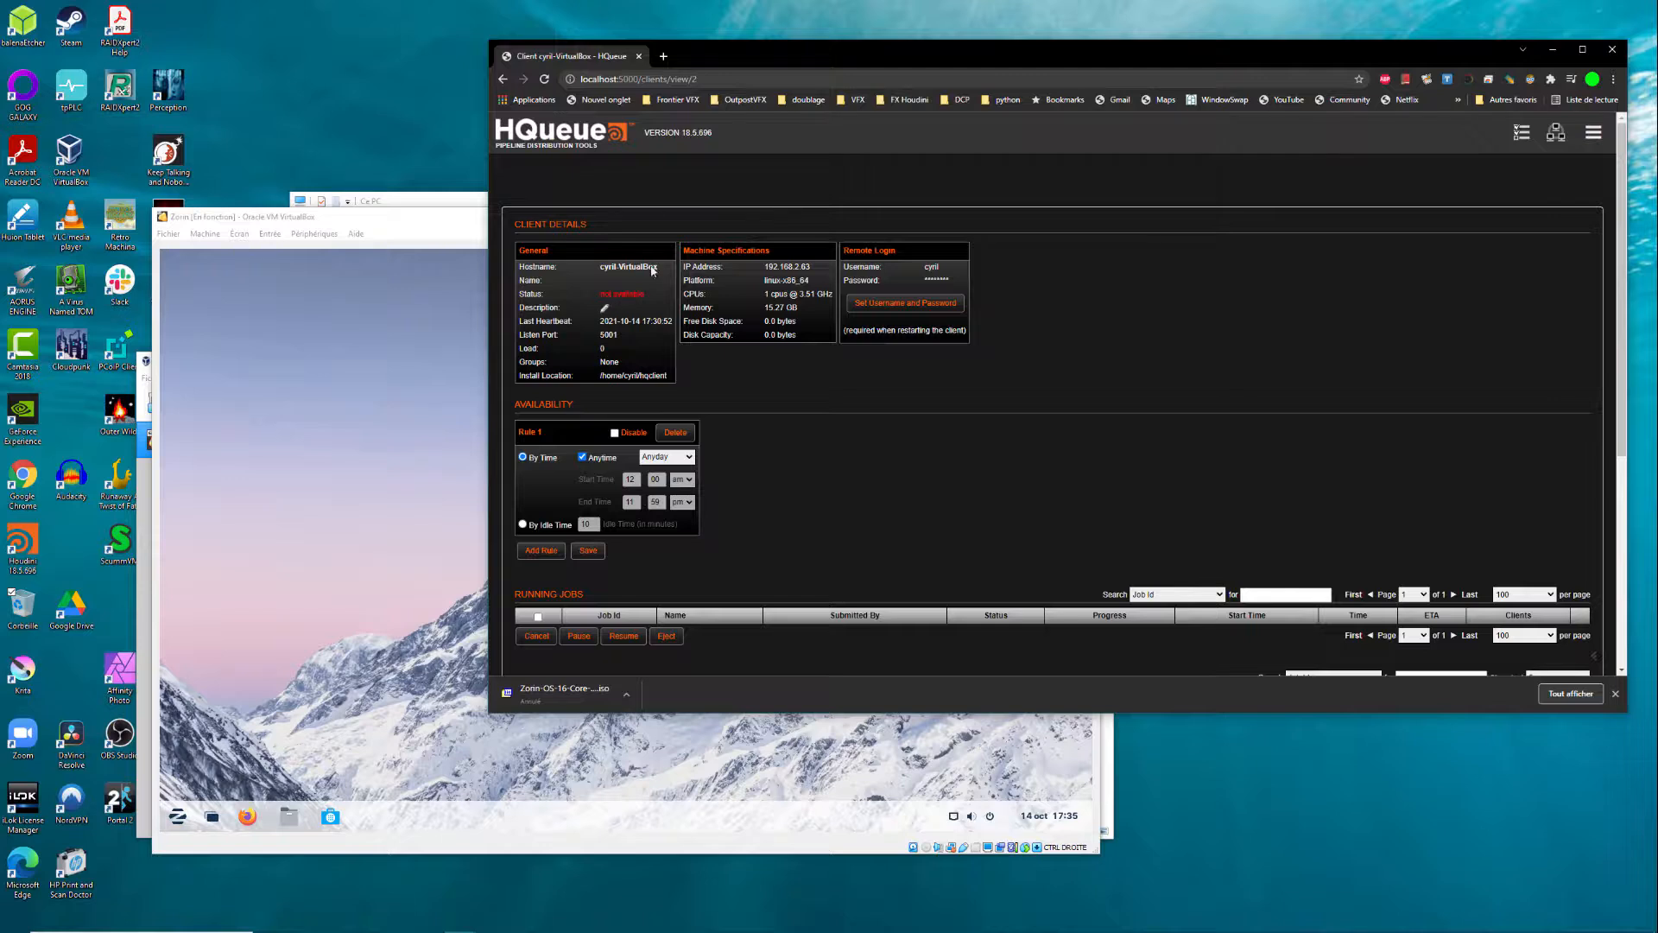
{"action": "left_click", "coordinate": [1561, 134]}
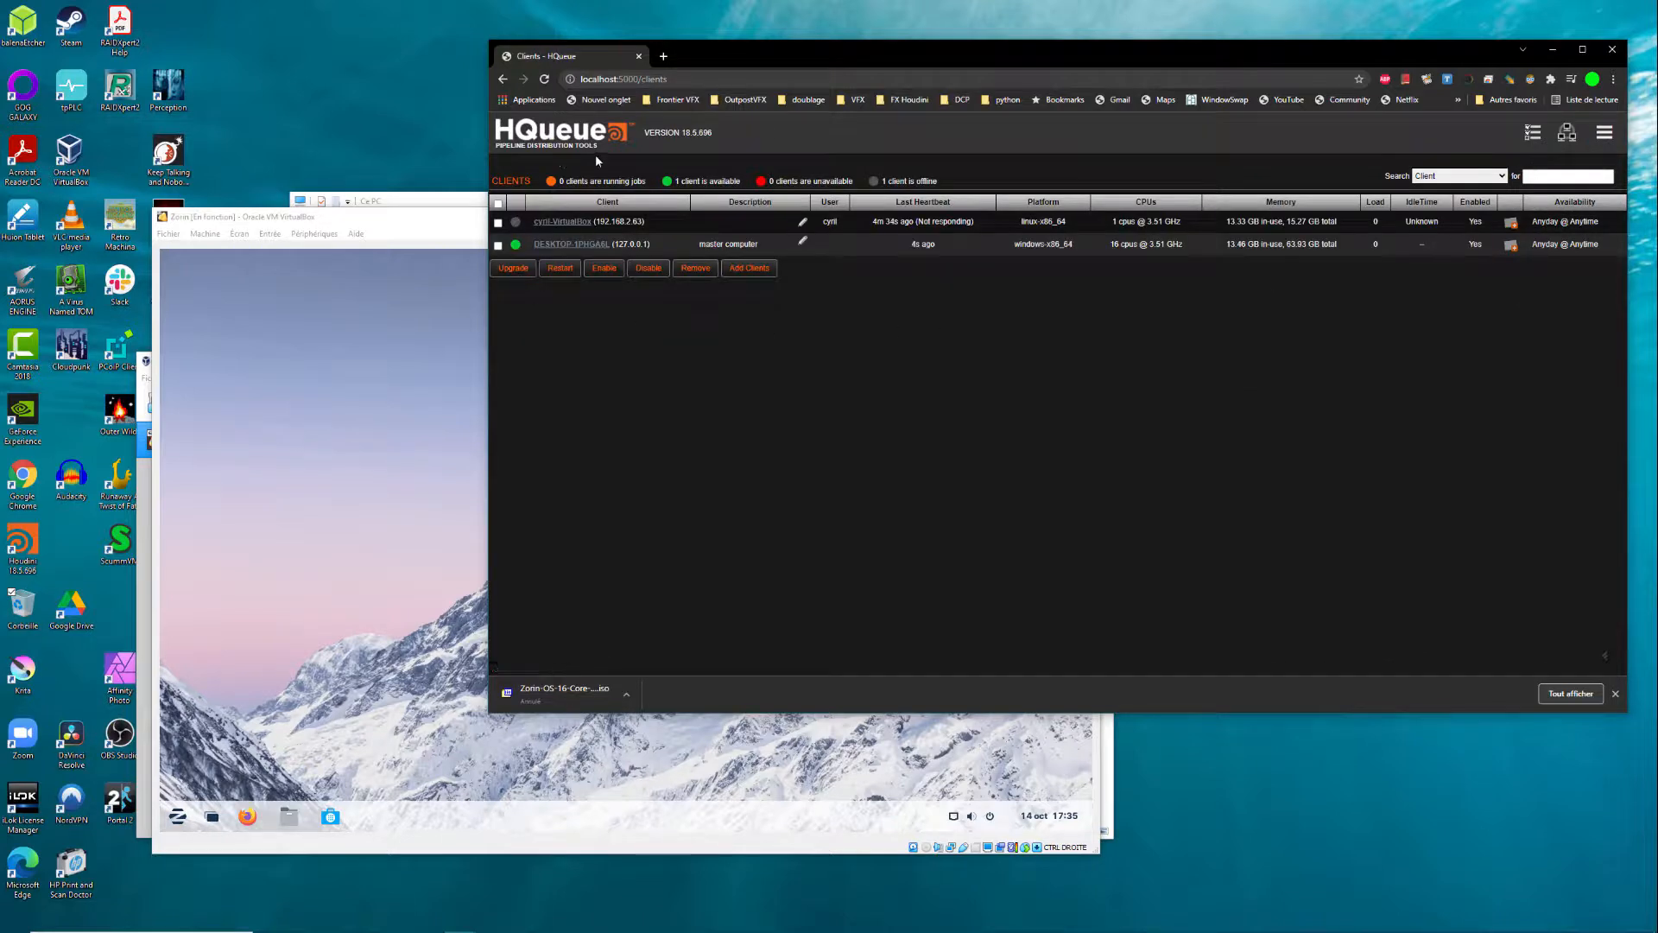